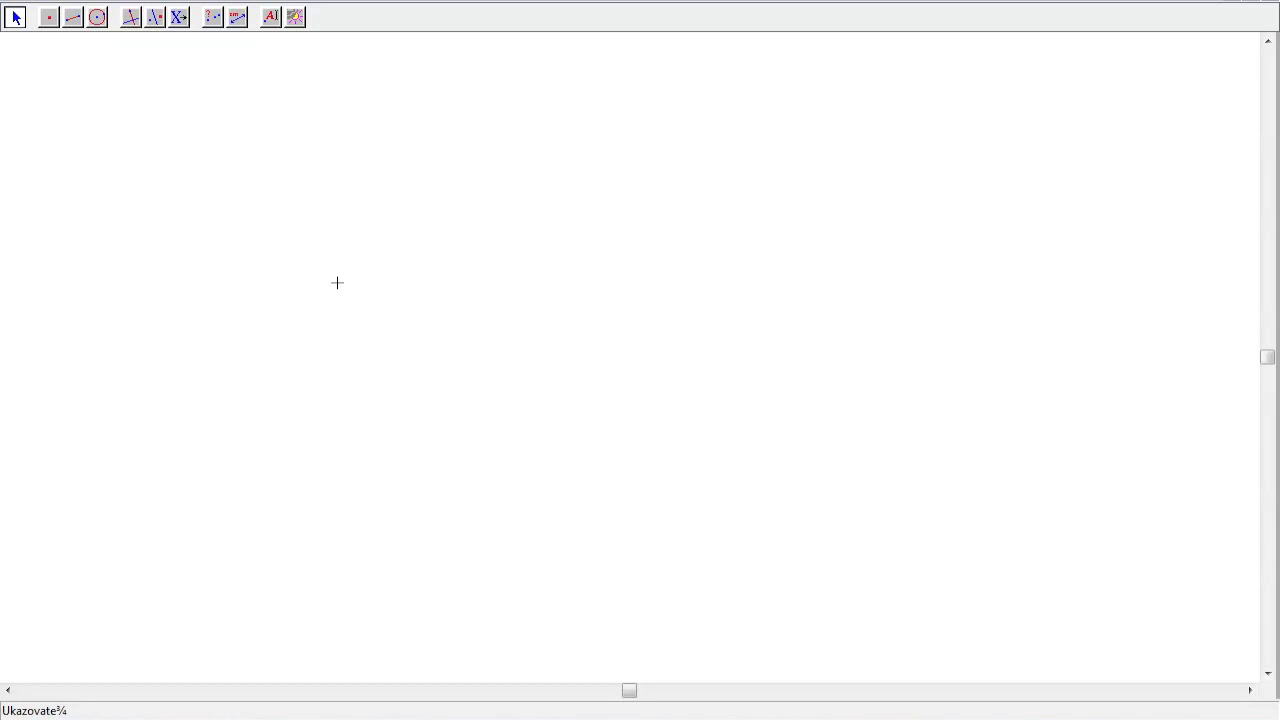
Draw a scalene triangle with the Triangle tool in the middle of the empty drawing area.
left_click(74, 18)
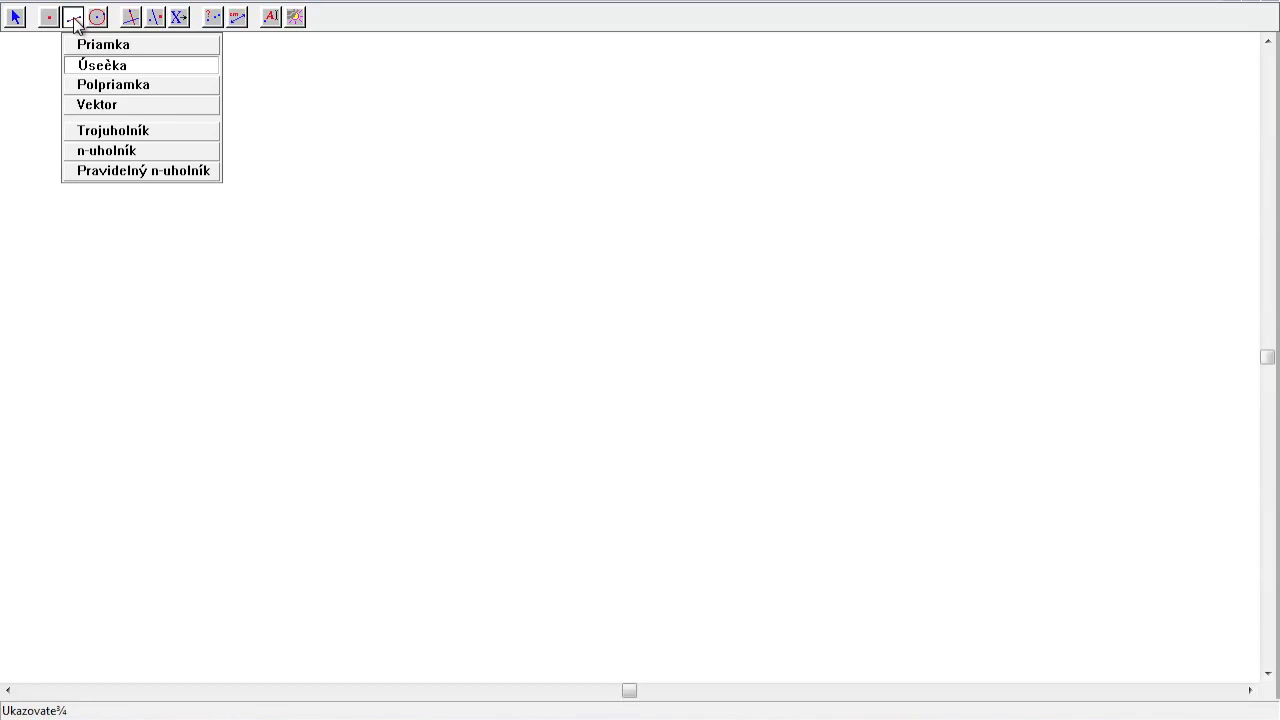
left_click(101, 134)
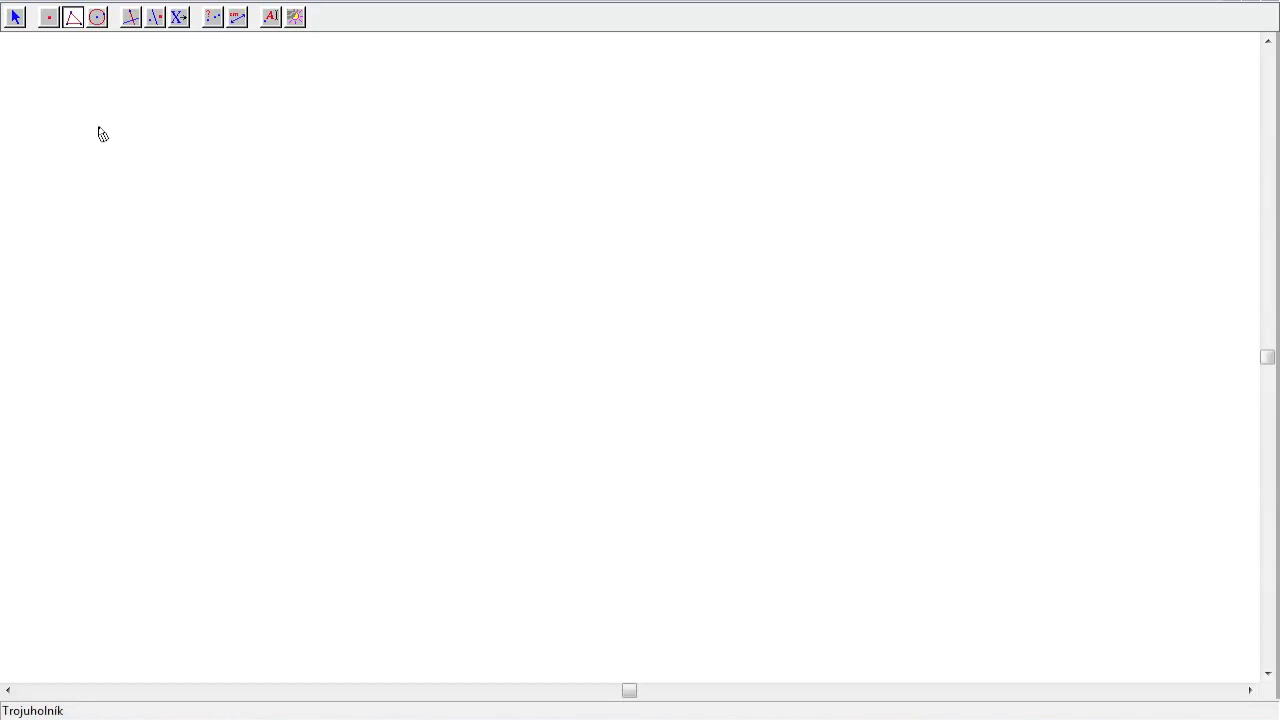
left_click(414, 326)
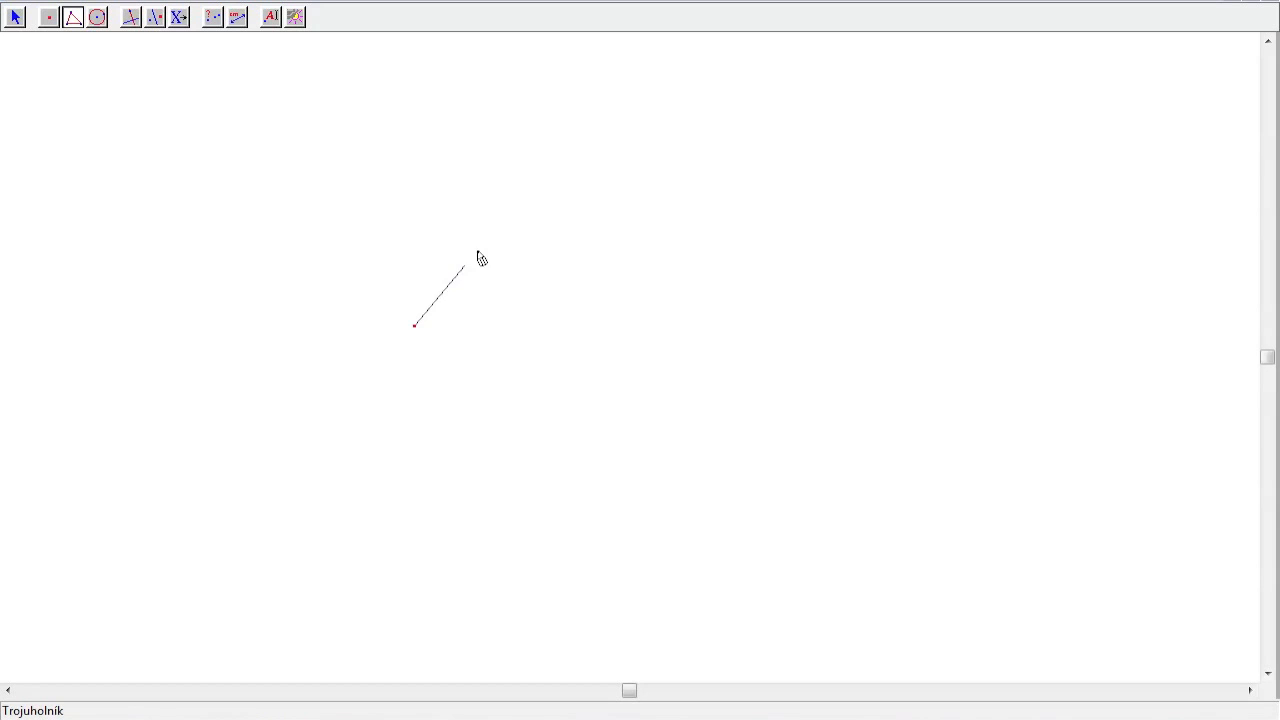
left_click(537, 187)
left_click(625, 347)
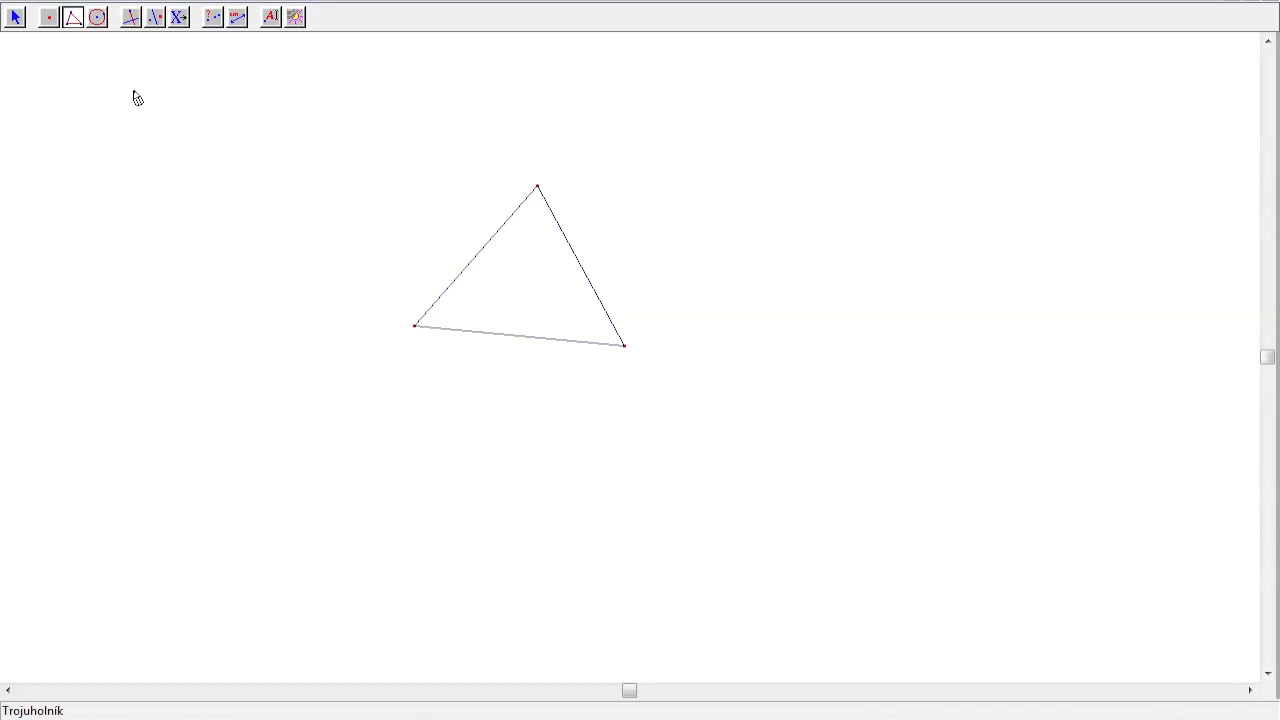
Construct the angle bisector (Os uhla) of the angle at the triangle's upper vertex.
left_click(131, 17)
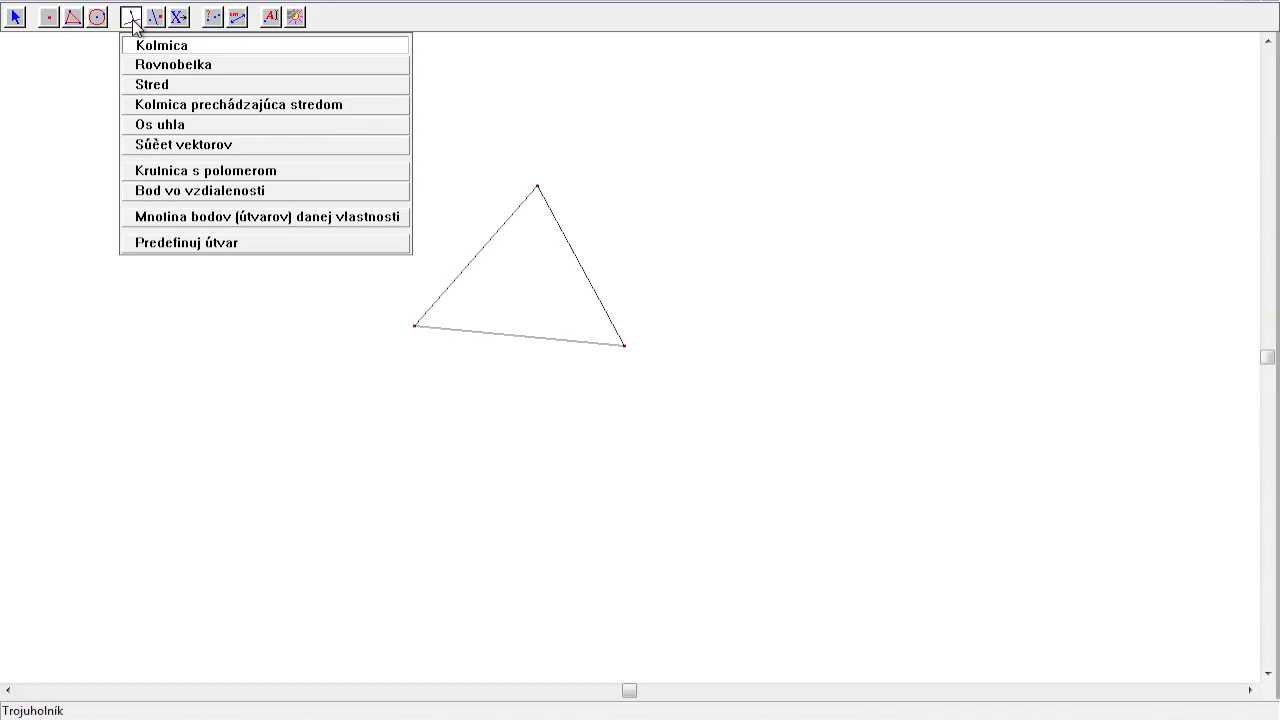
left_click(156, 126)
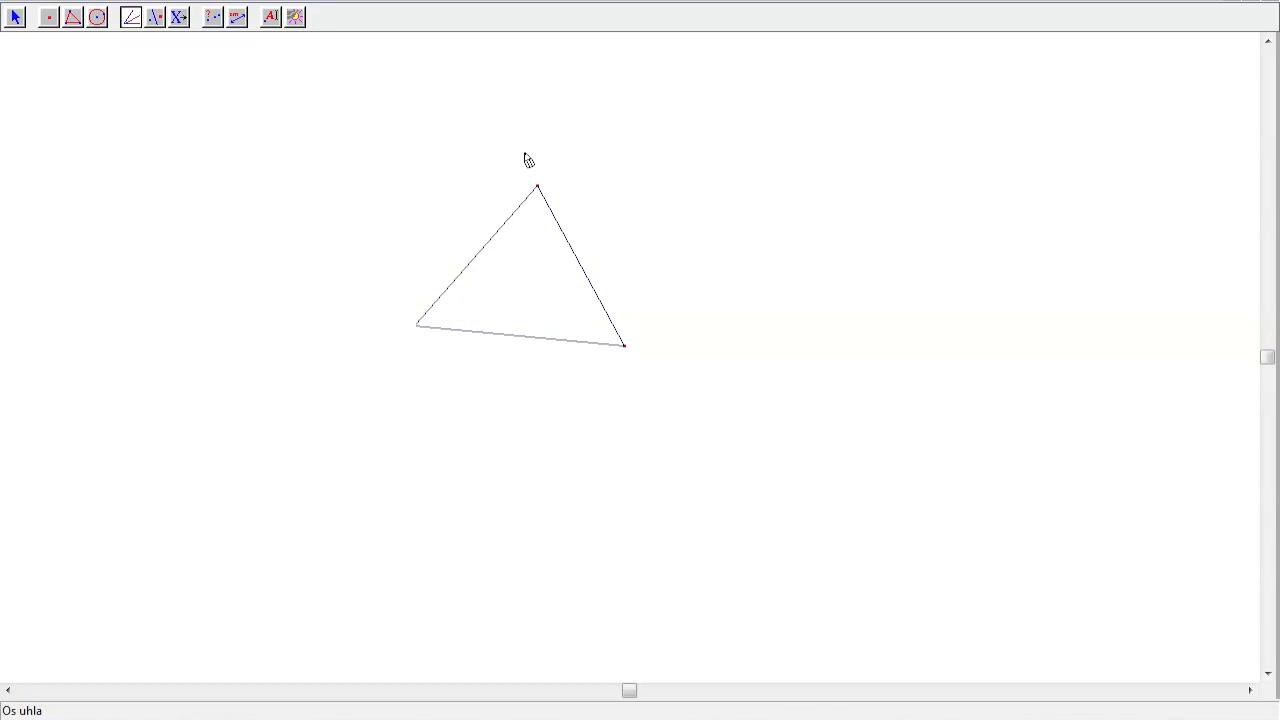
left_click(623, 347)
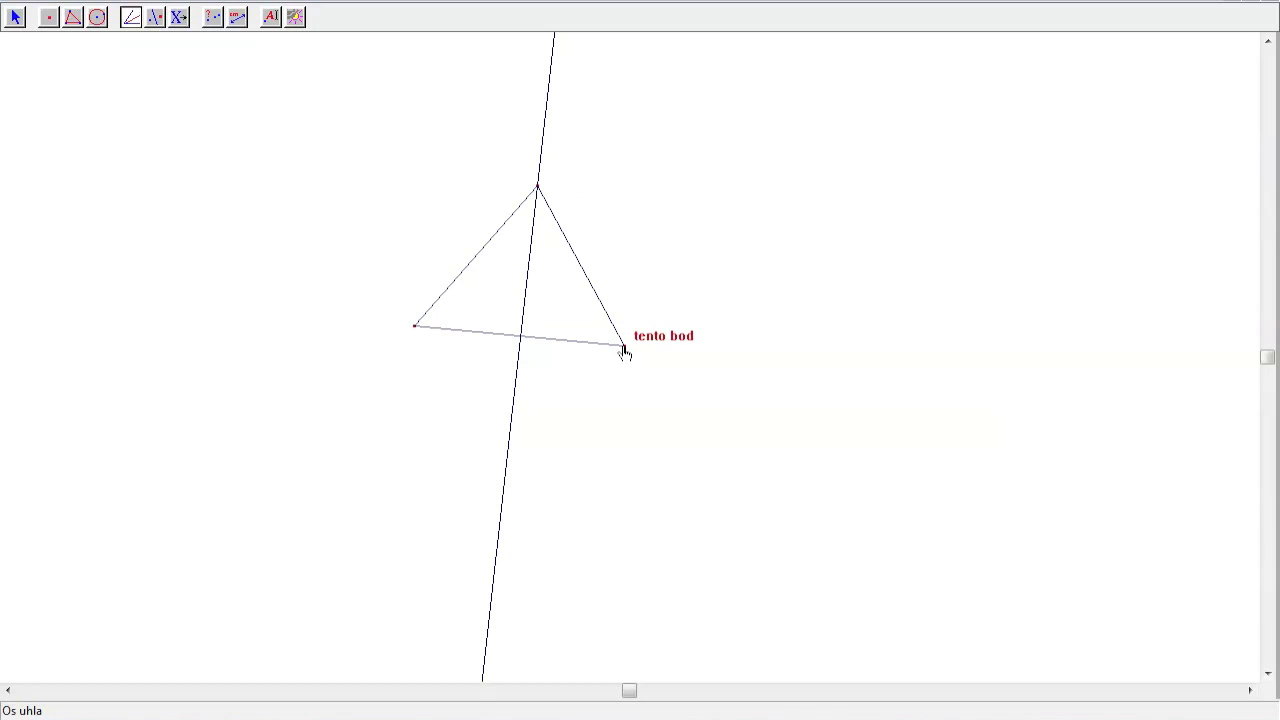
Name the bisector through the upper vertex "os1".
left_click(272, 24)
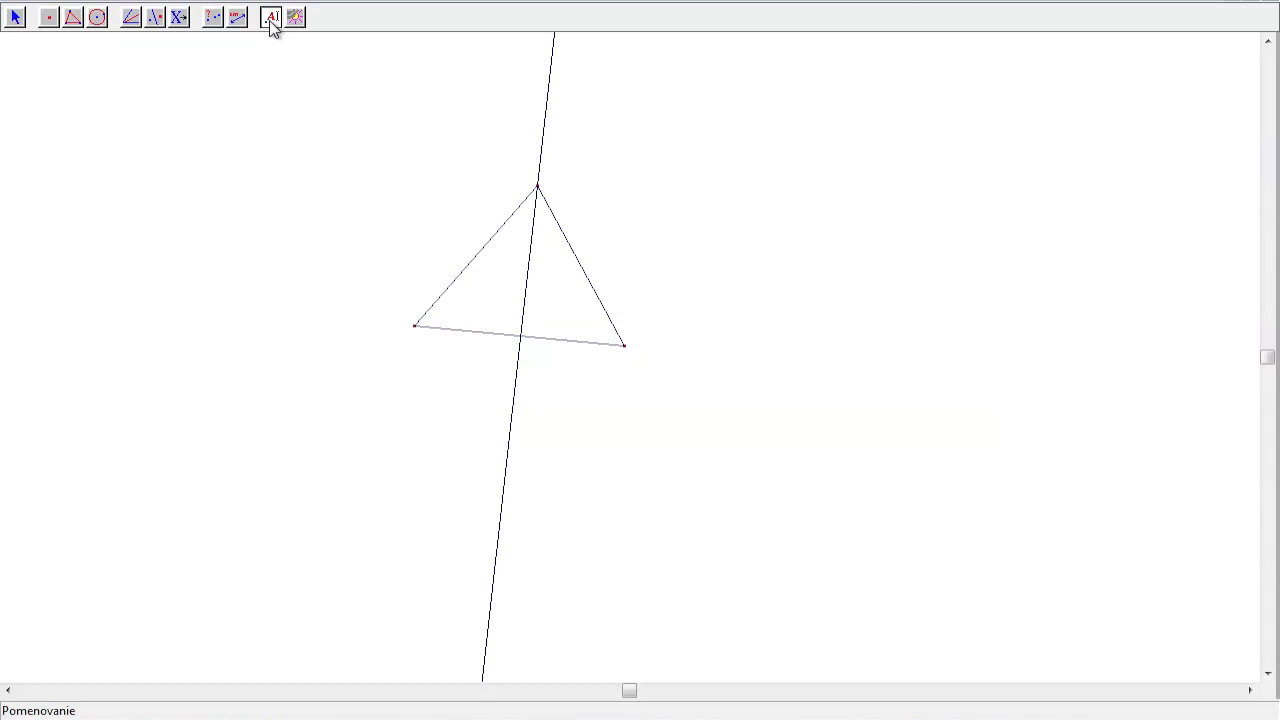
left_click(272, 24)
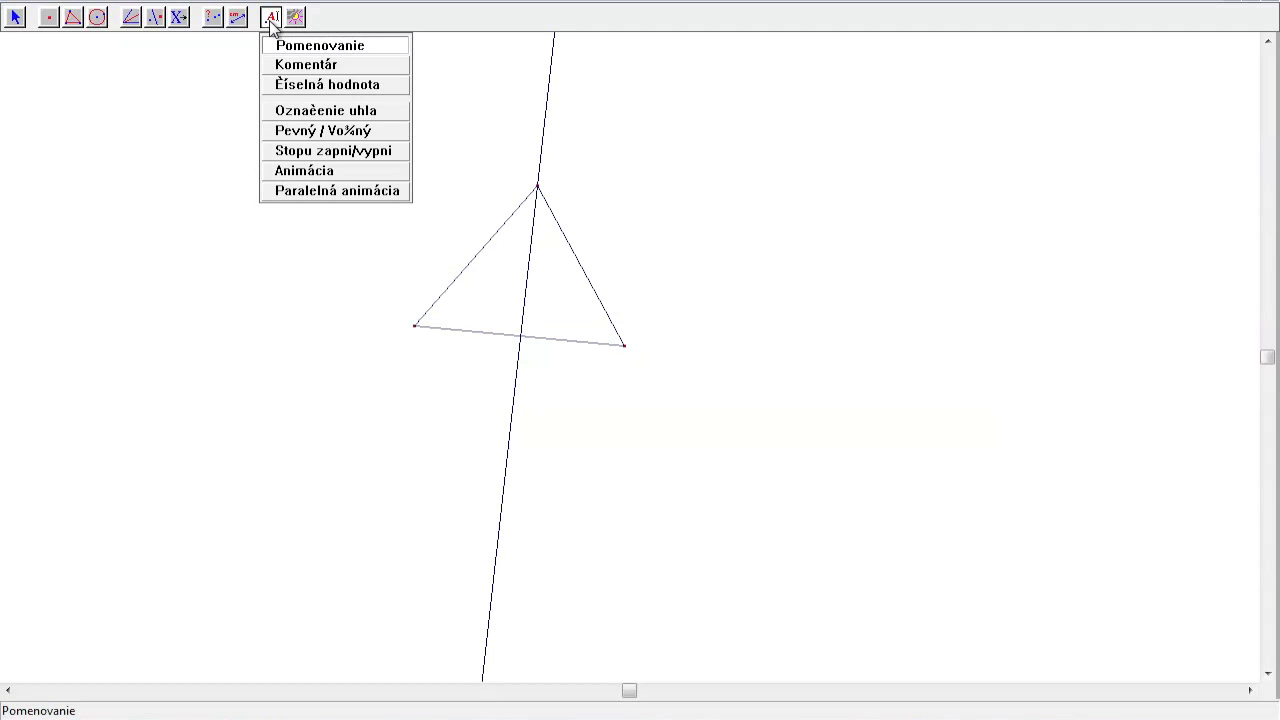
left_click(284, 45)
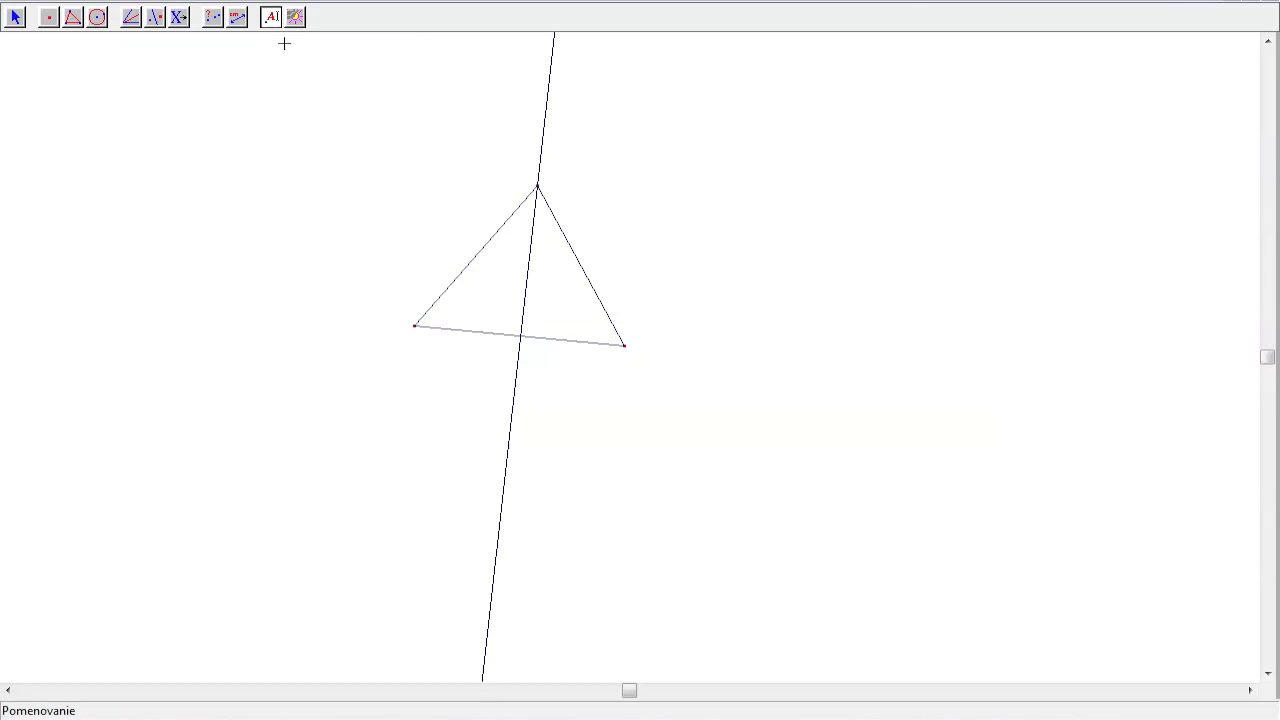
left_click(548, 86)
type("táto priamka")
left_click(548, 88)
type("os1")
Name the triangle's upper vertex A, its lower-right vertex B and its lower-left vertex C.
left_click(537, 184)
type("A")
left_click(623, 345)
type("B")
left_click(414, 328)
type("C")
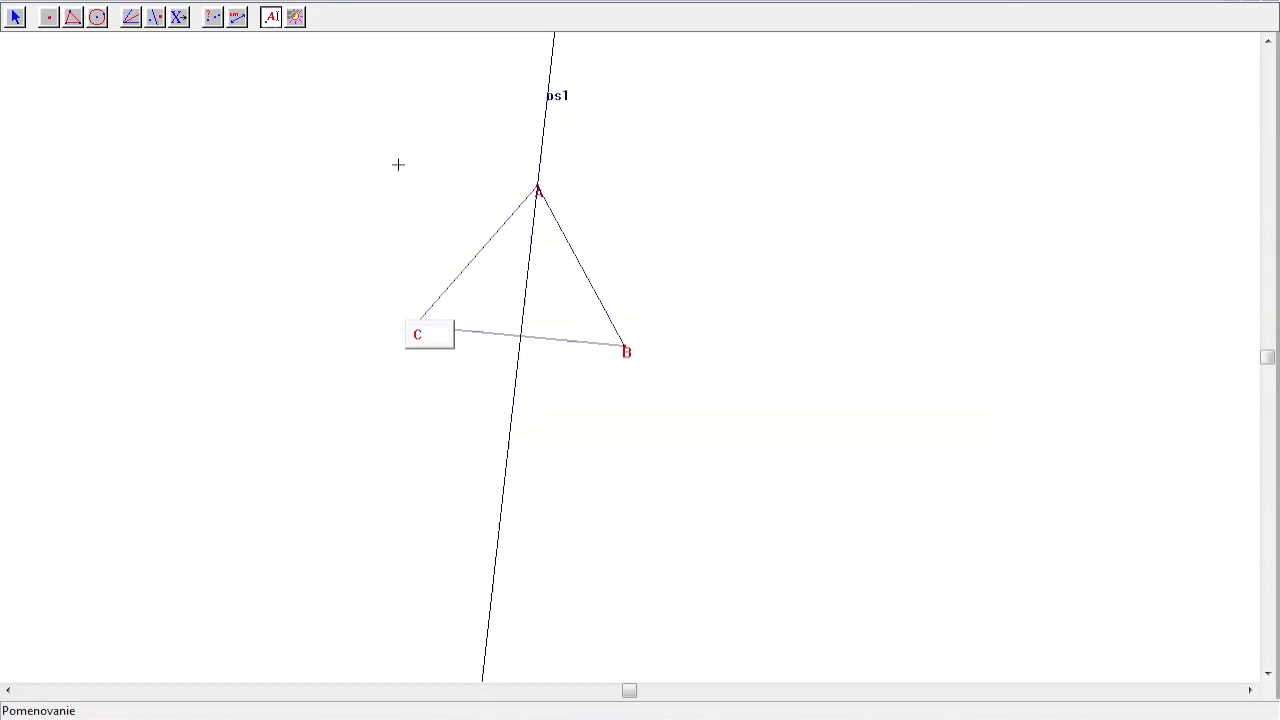
Move the labels os1, A, B and C clear of the lines and outside the triangle.
left_click(15, 20)
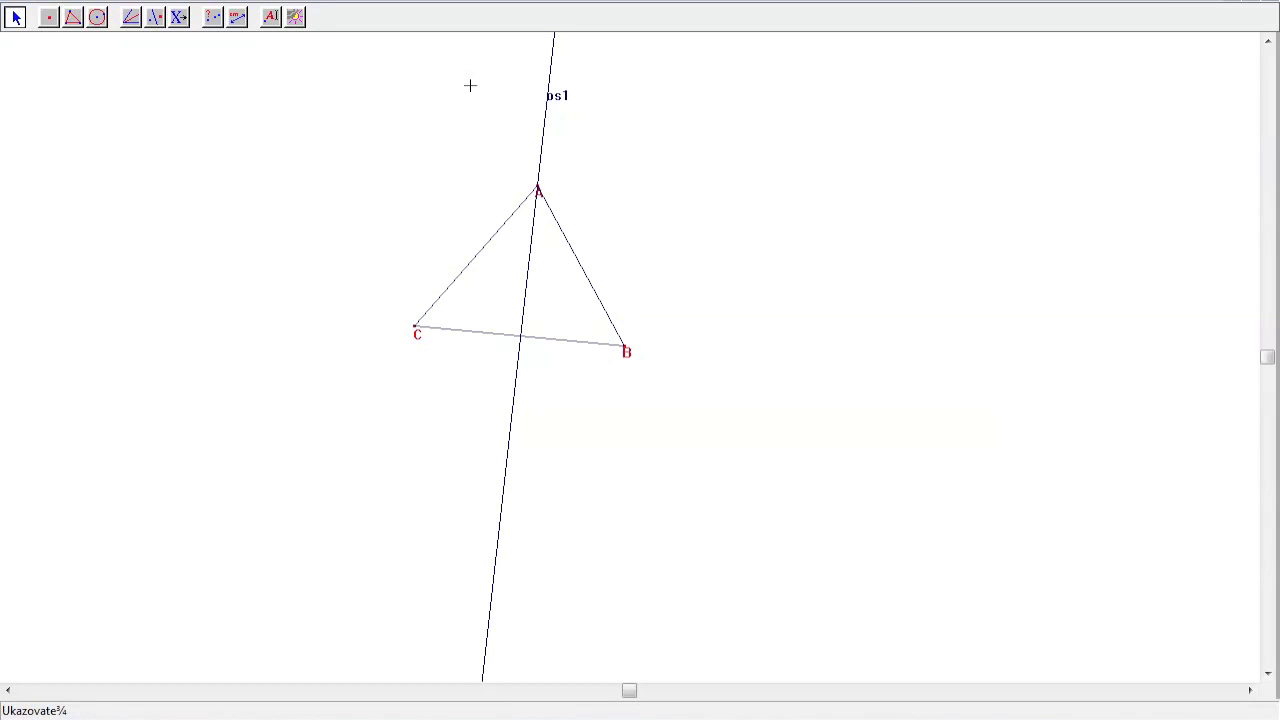
left_click_drag(558, 97, 591, 97)
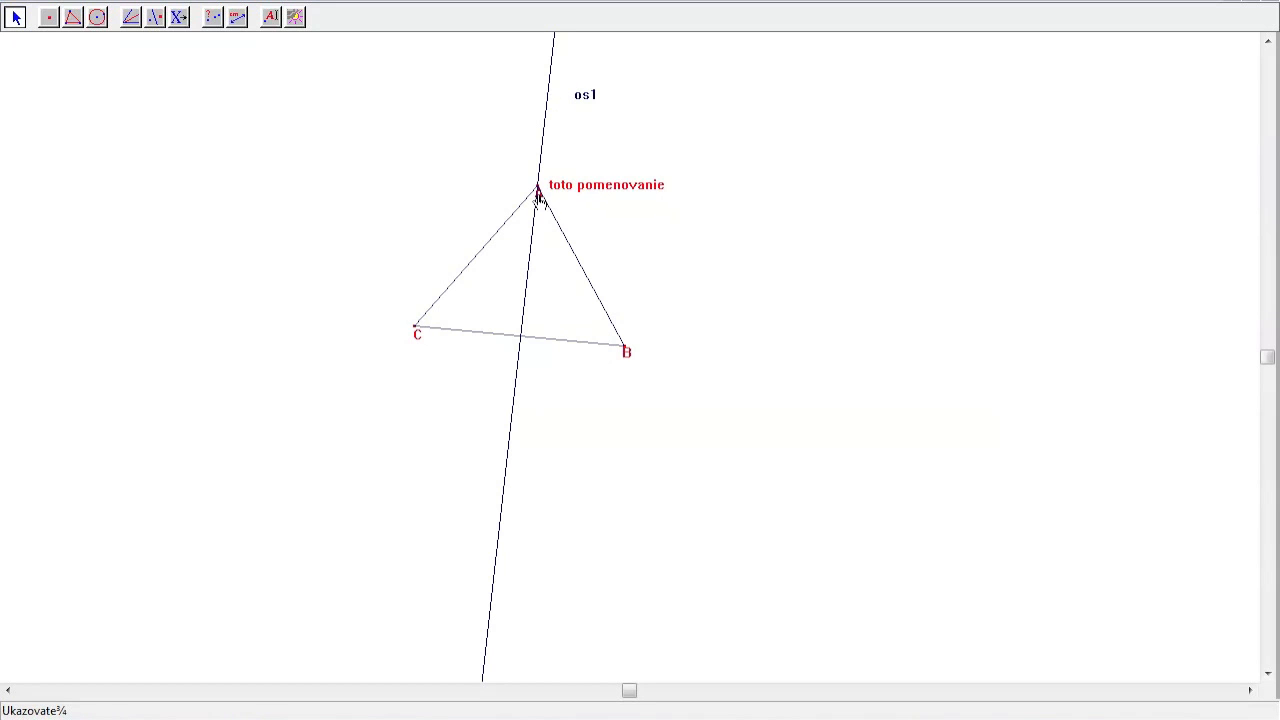
left_click_drag(538, 195, 558, 178)
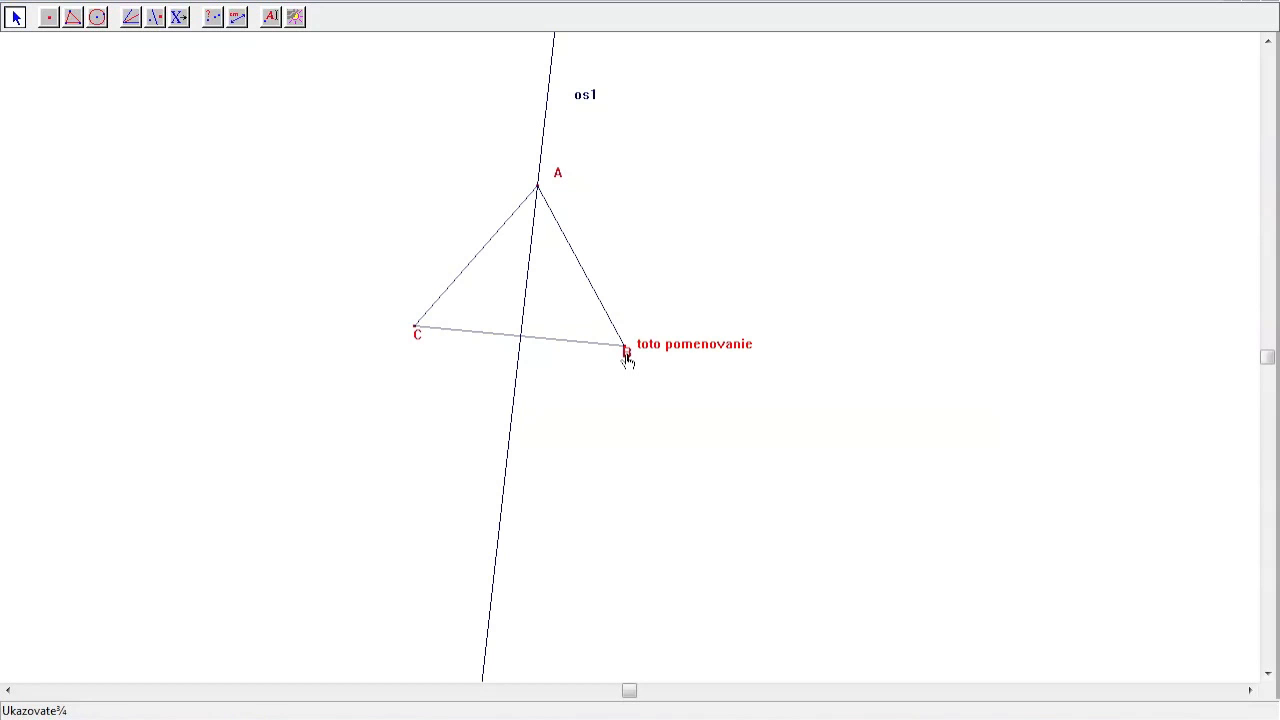
left_click_drag(627, 358, 640, 363)
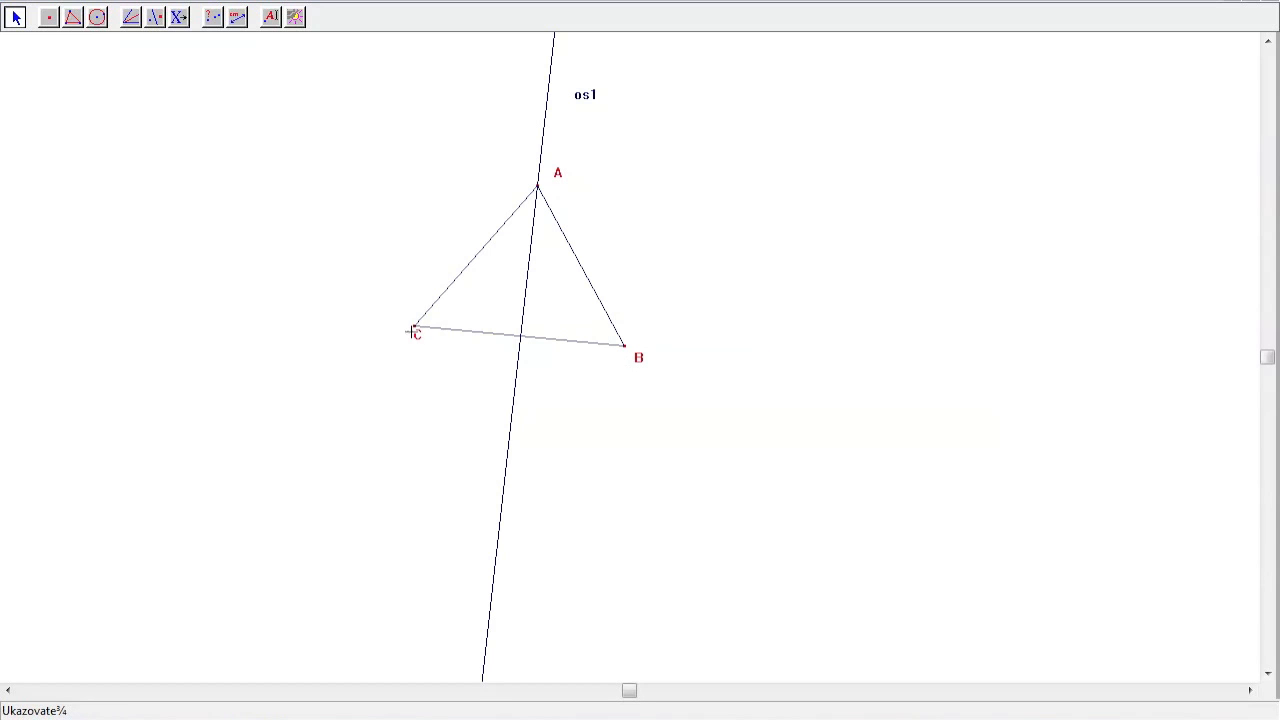
left_click_drag(418, 336, 397, 329)
Construct the angle bisector of angle ABC through vertex B.
left_click(131, 18)
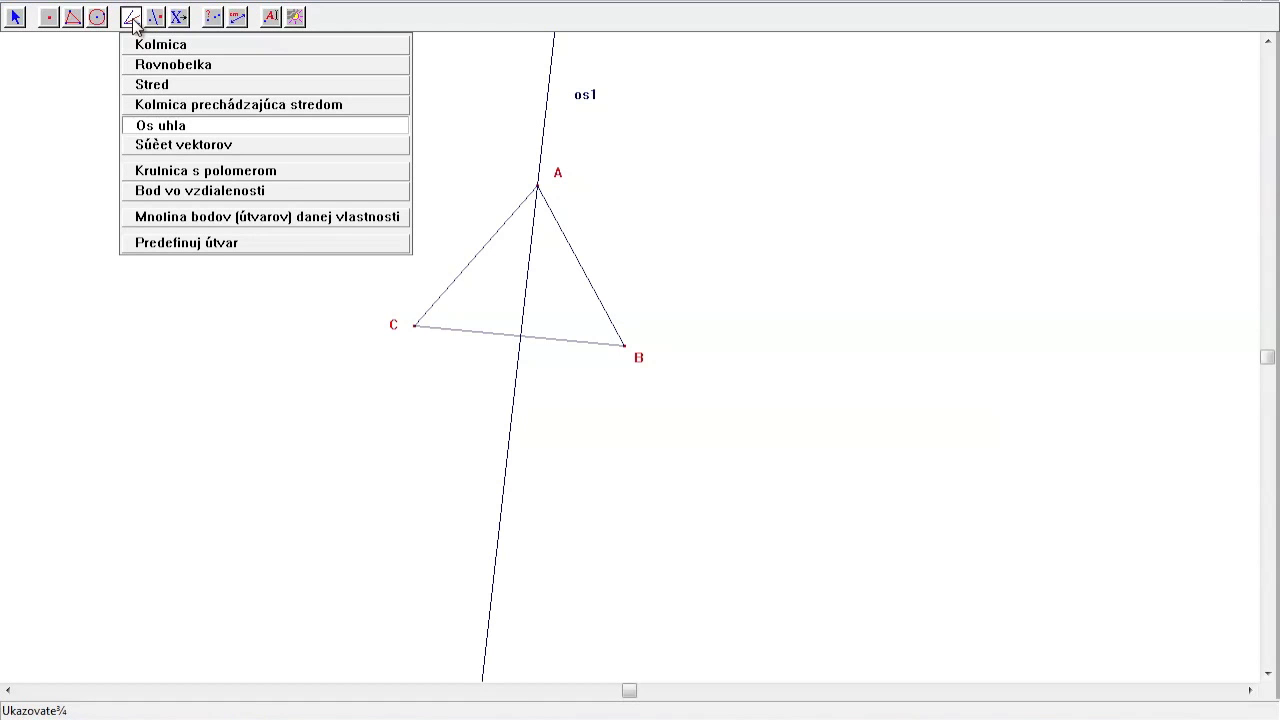
left_click(150, 126)
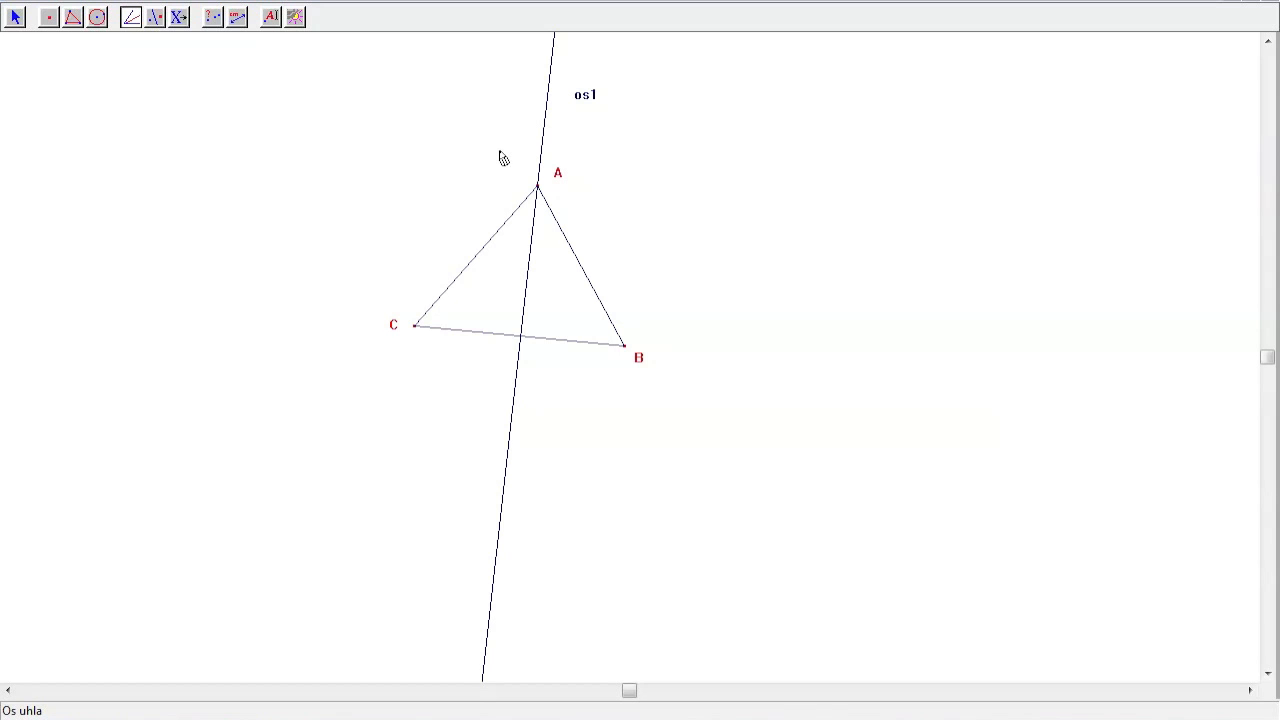
left_click(538, 189)
left_click(625, 347)
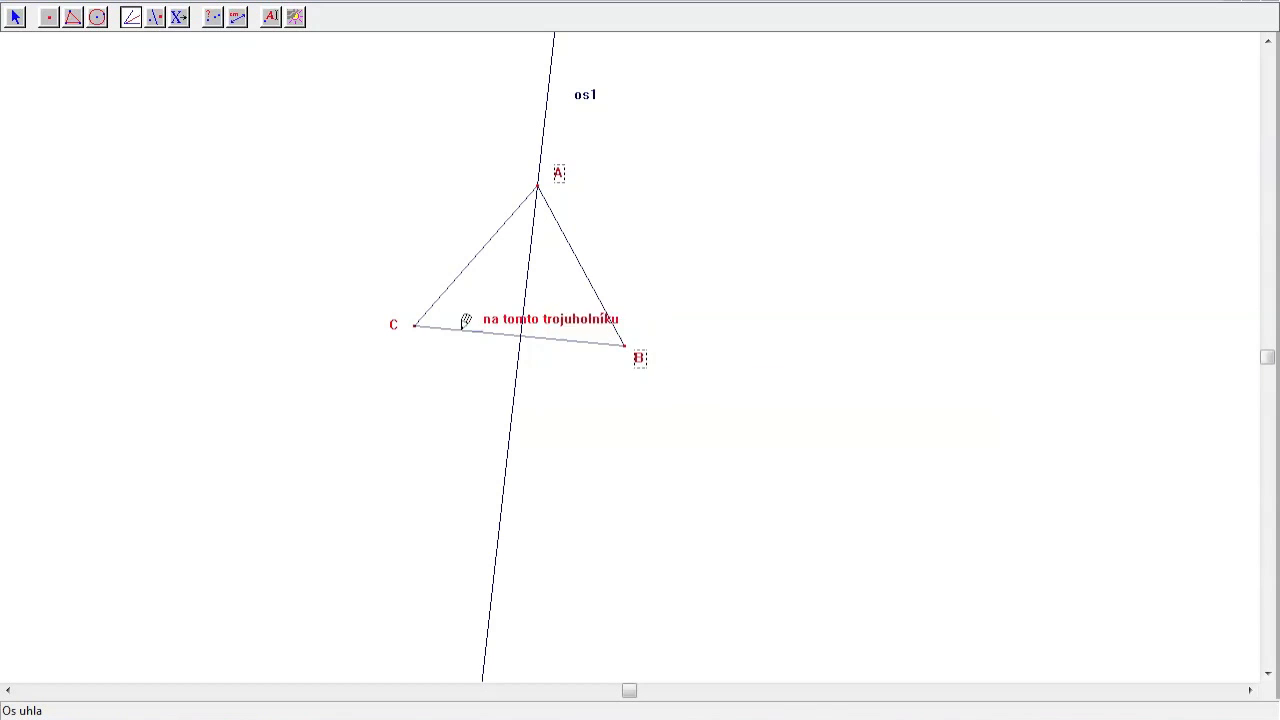
left_click(416, 328)
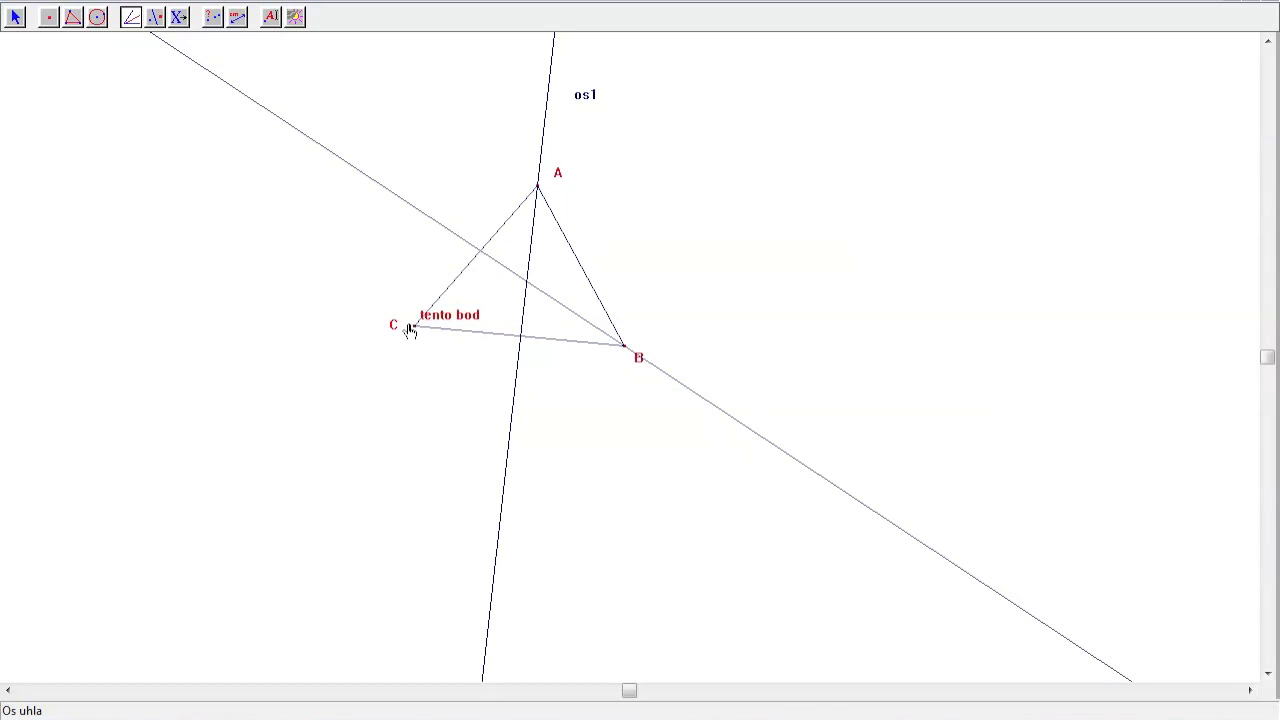
Name the bisector through vertex B "os2".
left_click(272, 18)
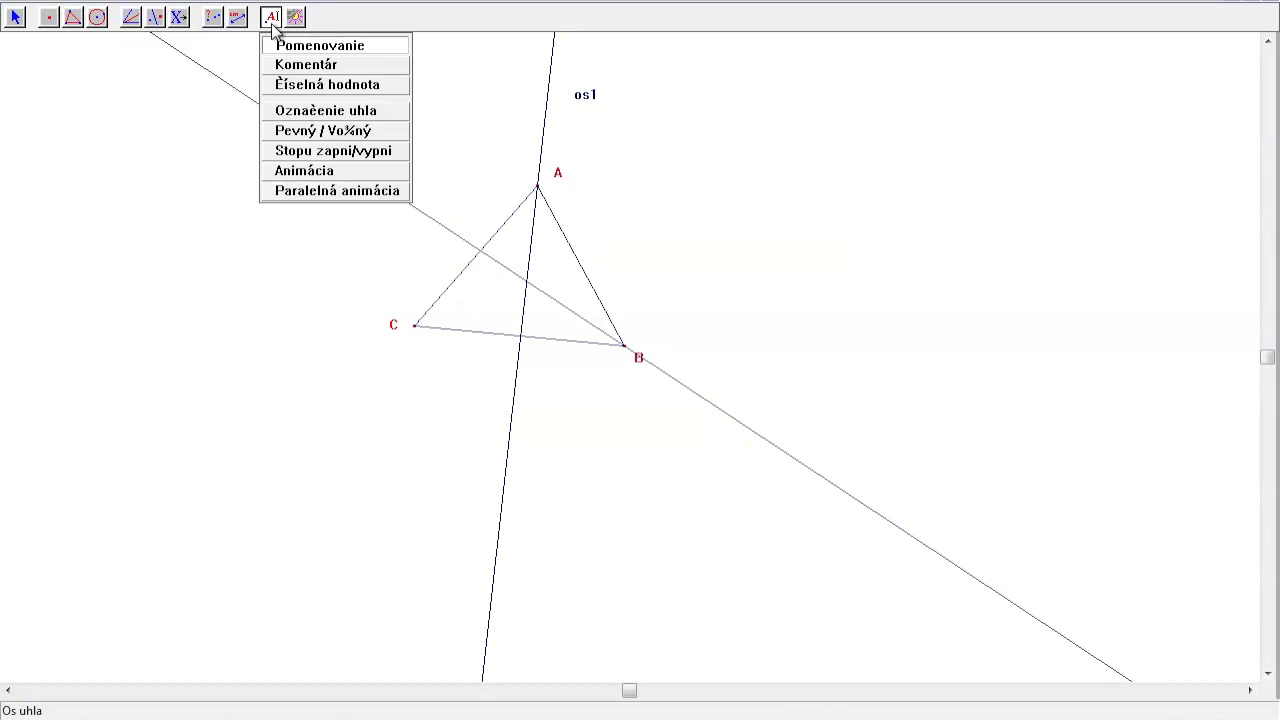
left_click(273, 26)
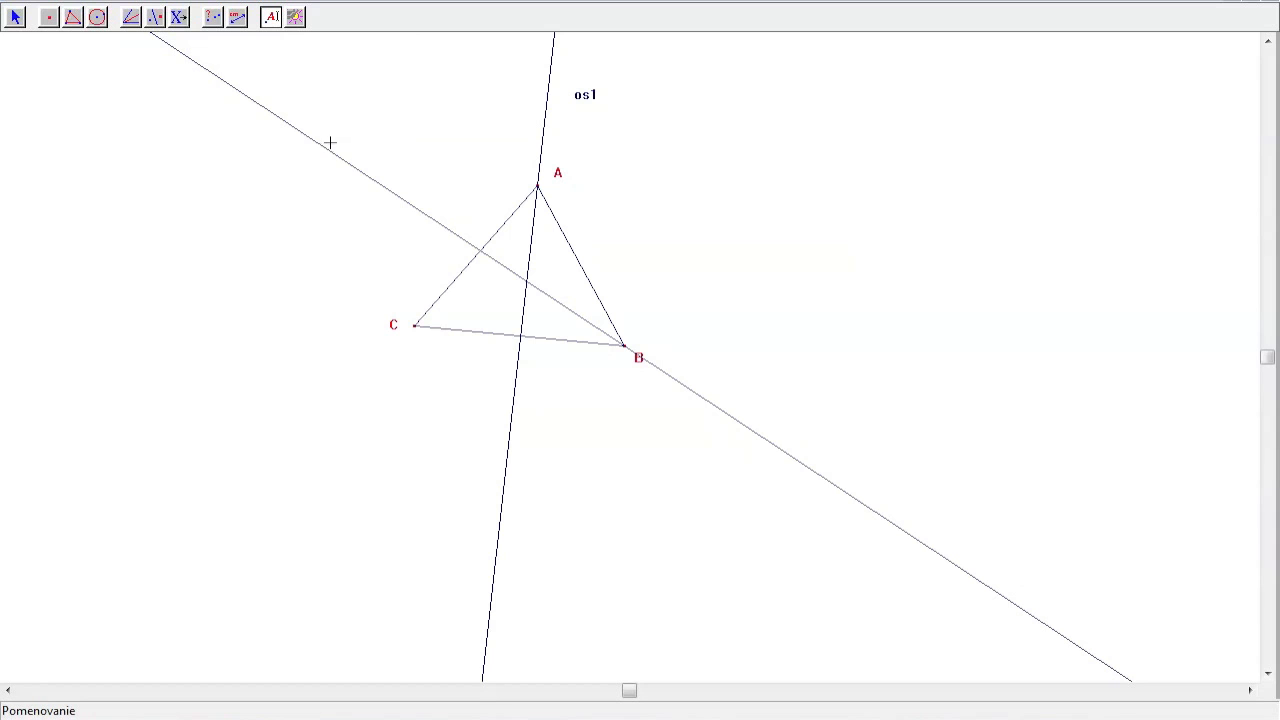
left_click(356, 170)
type("os2")
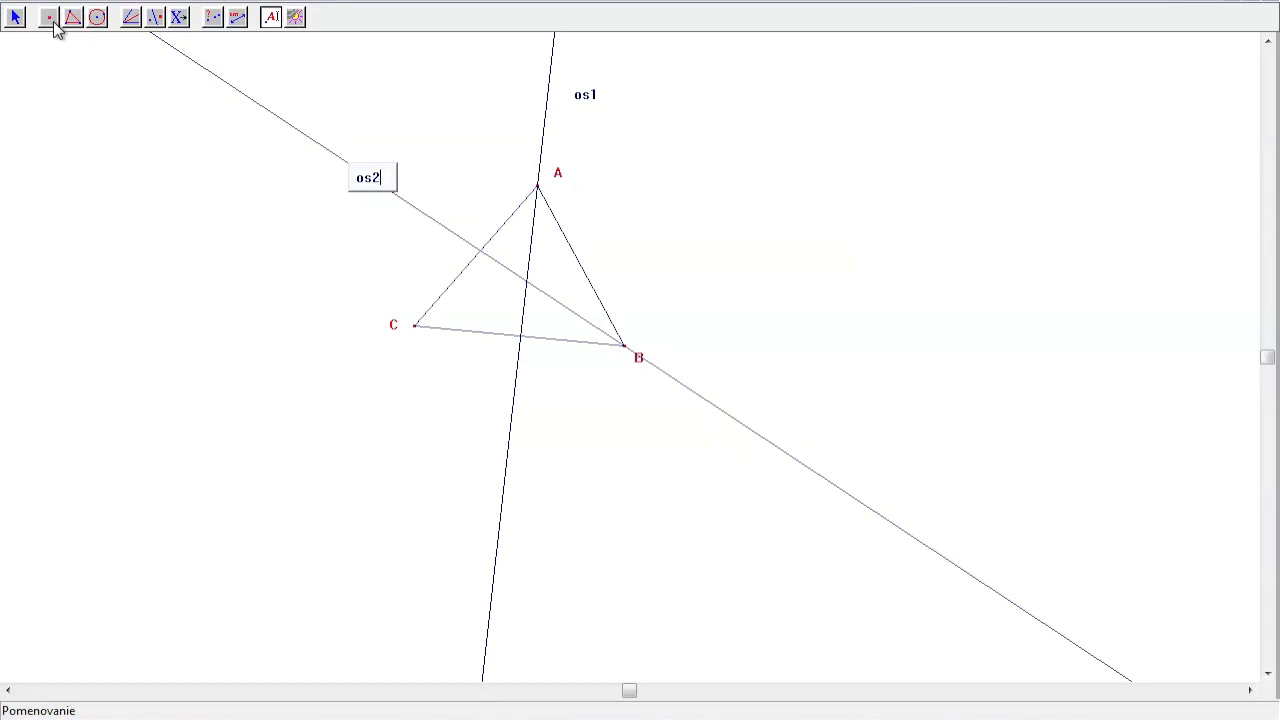
Mark the intersection point of os1 and os2 and name it S, with the label placed beside the point.
left_click_drag(55, 28, 72, 88)
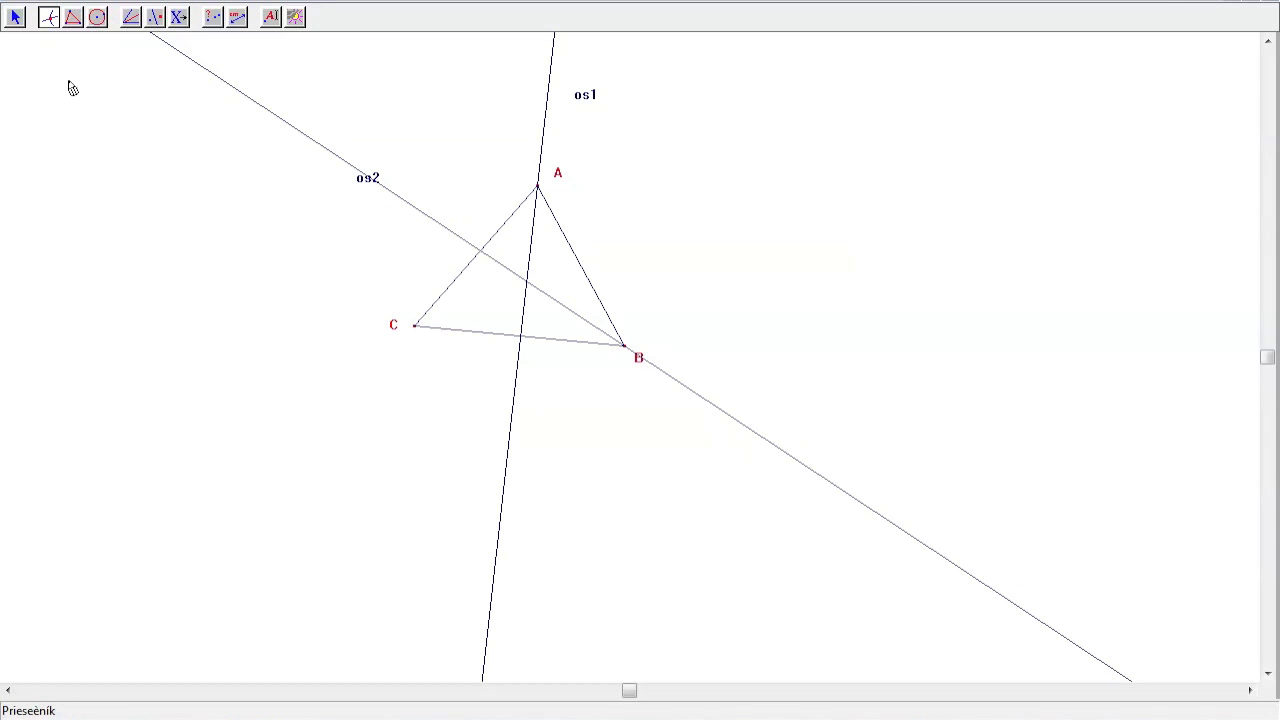
left_click(241, 98)
left_click_drag(274, 24, 280, 45)
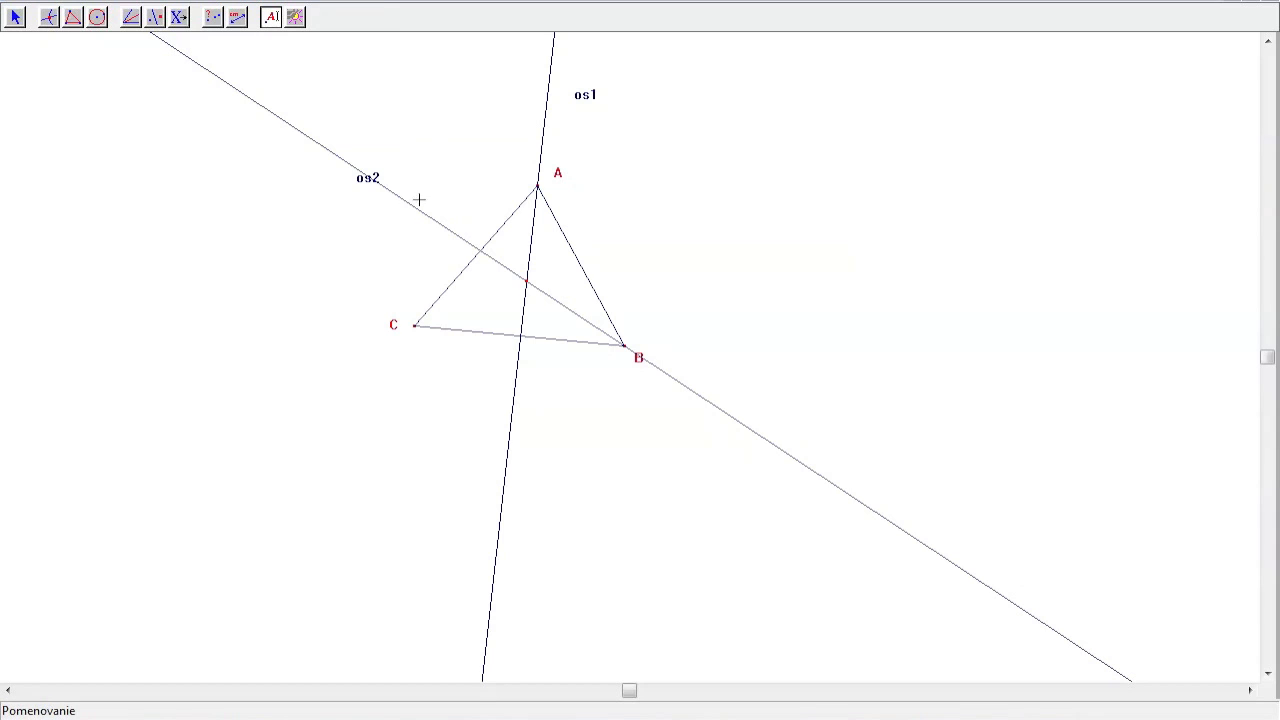
left_click(527, 283)
type("S")
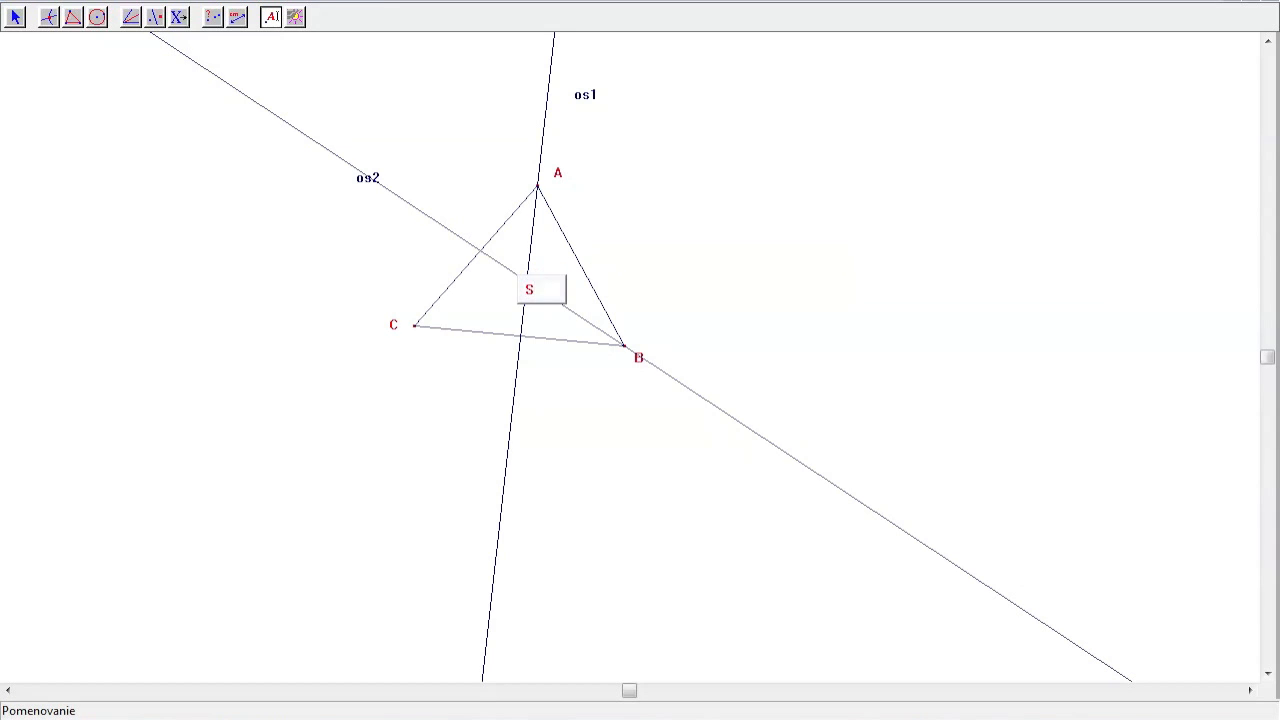
left_click(16, 24)
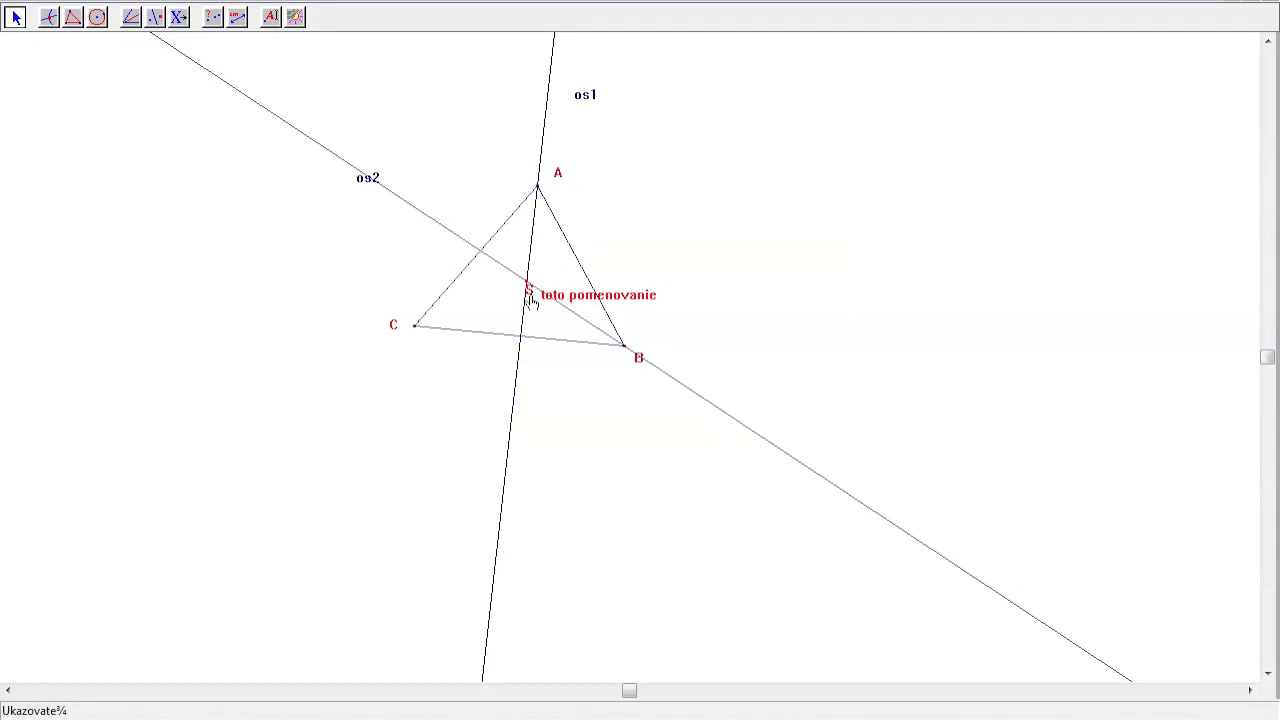
left_click_drag(531, 298, 550, 278)
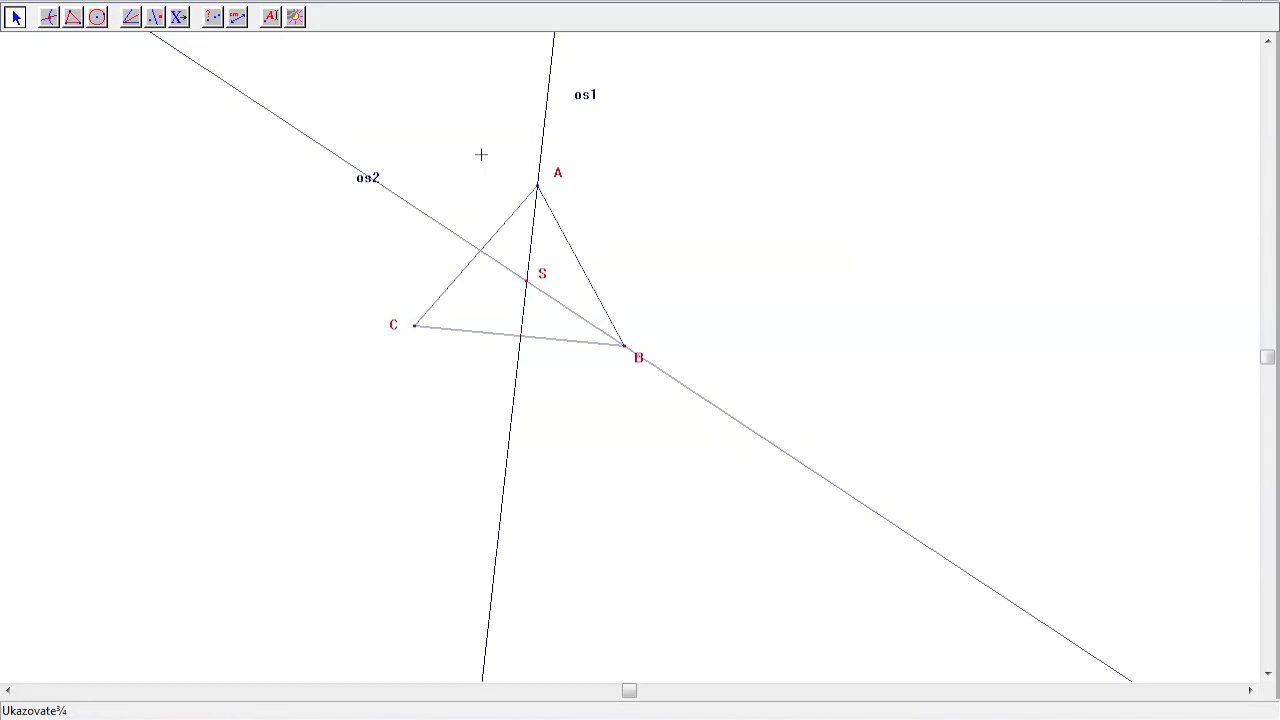
Construct a perpendicular (Kolmica) through point S to triangle side AB.
left_click(133, 20)
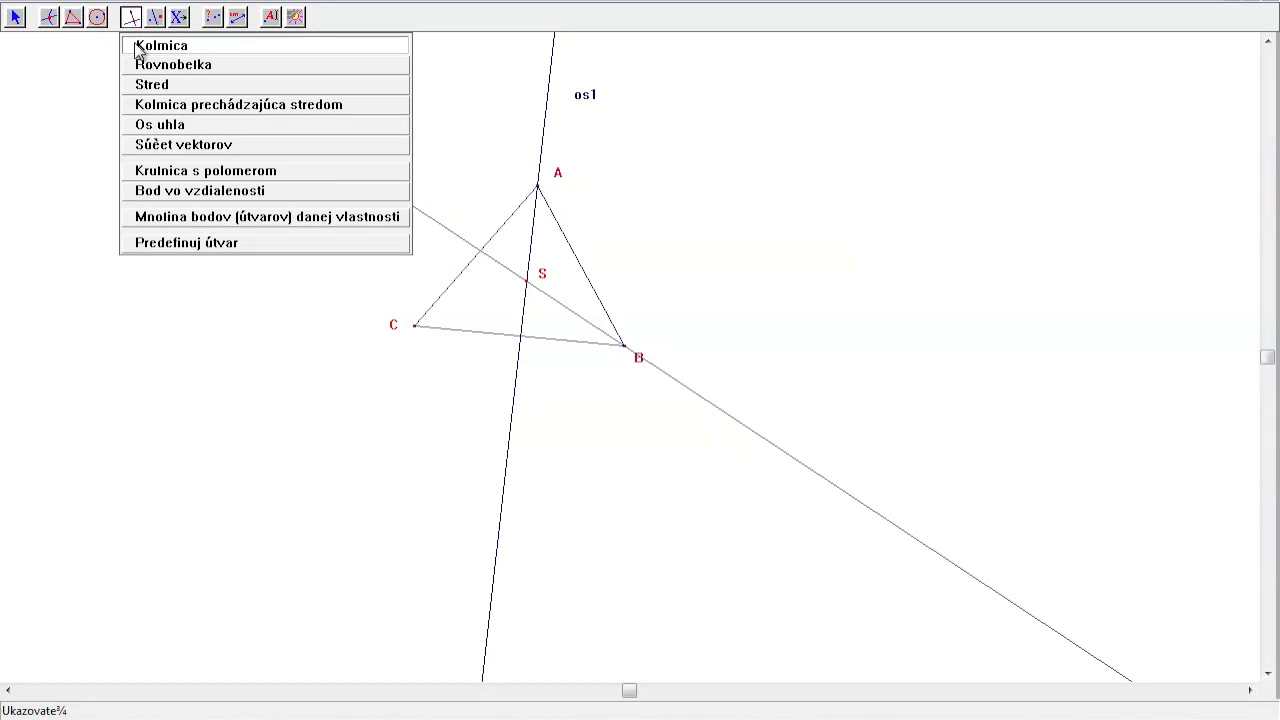
left_click(139, 46)
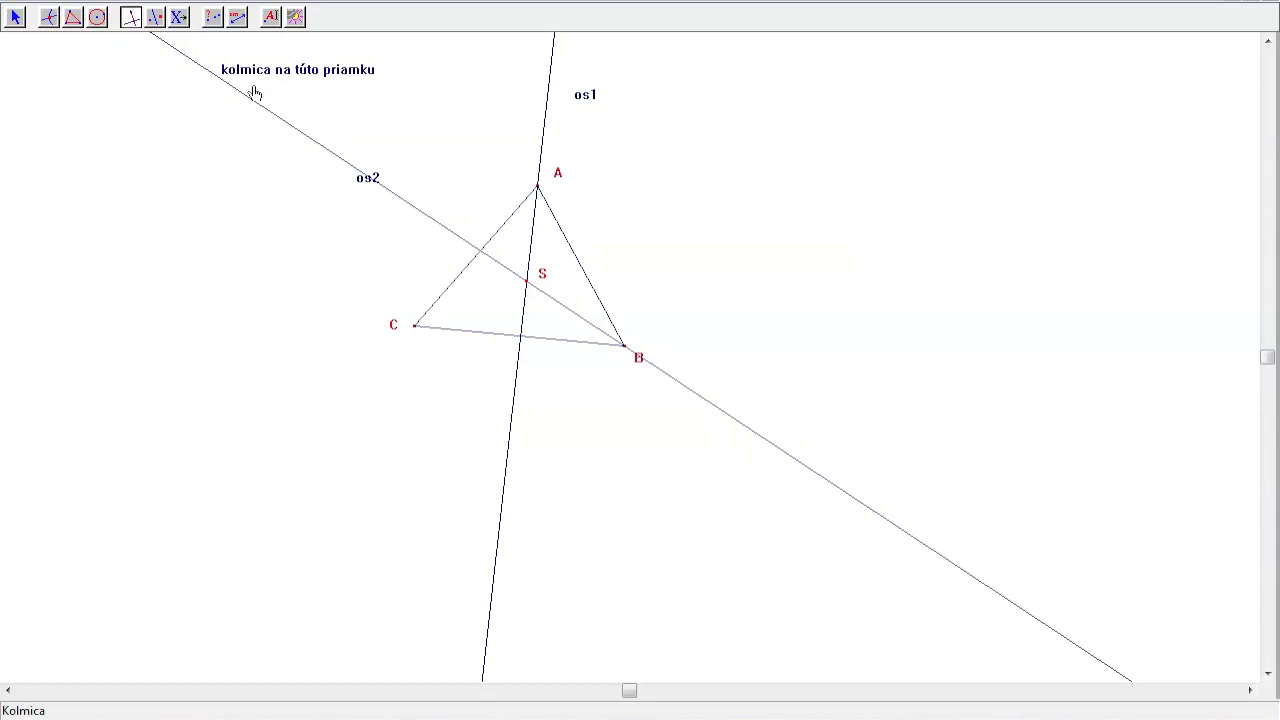
left_click(538, 272)
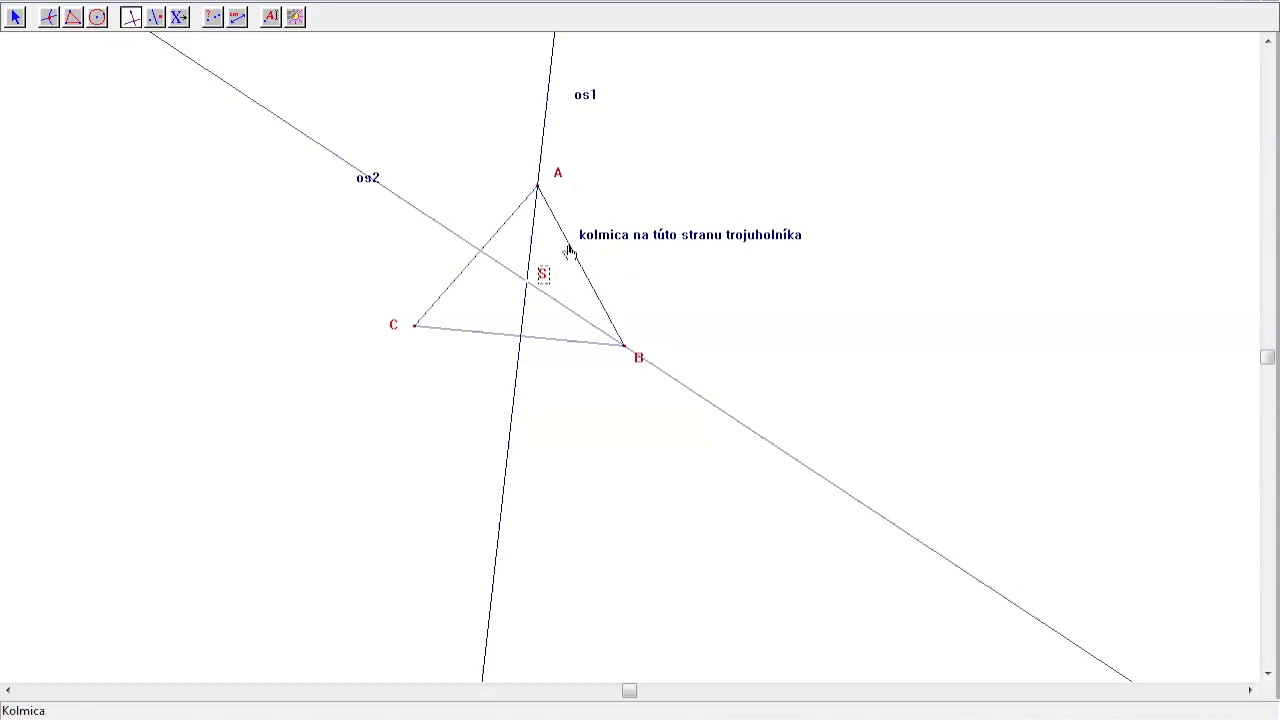
left_click(568, 250)
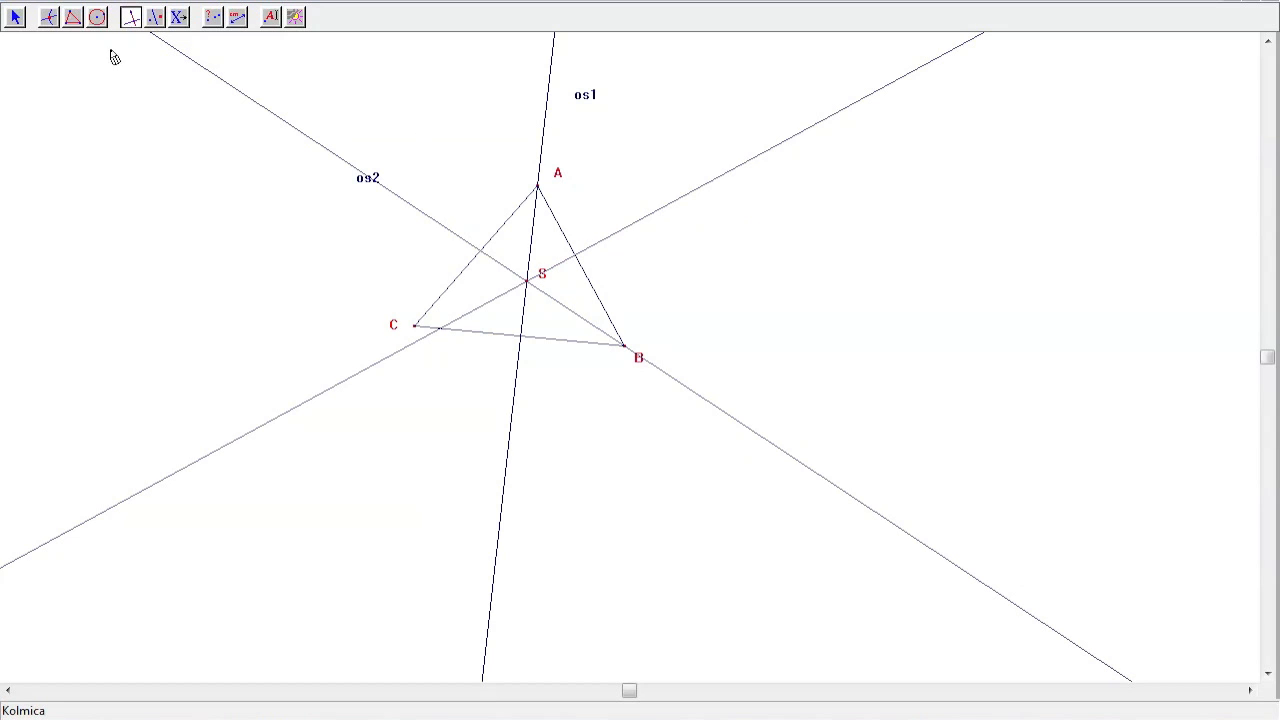
Mark the intersection points of the perpendicular through S with the triangle.
left_click(49, 19)
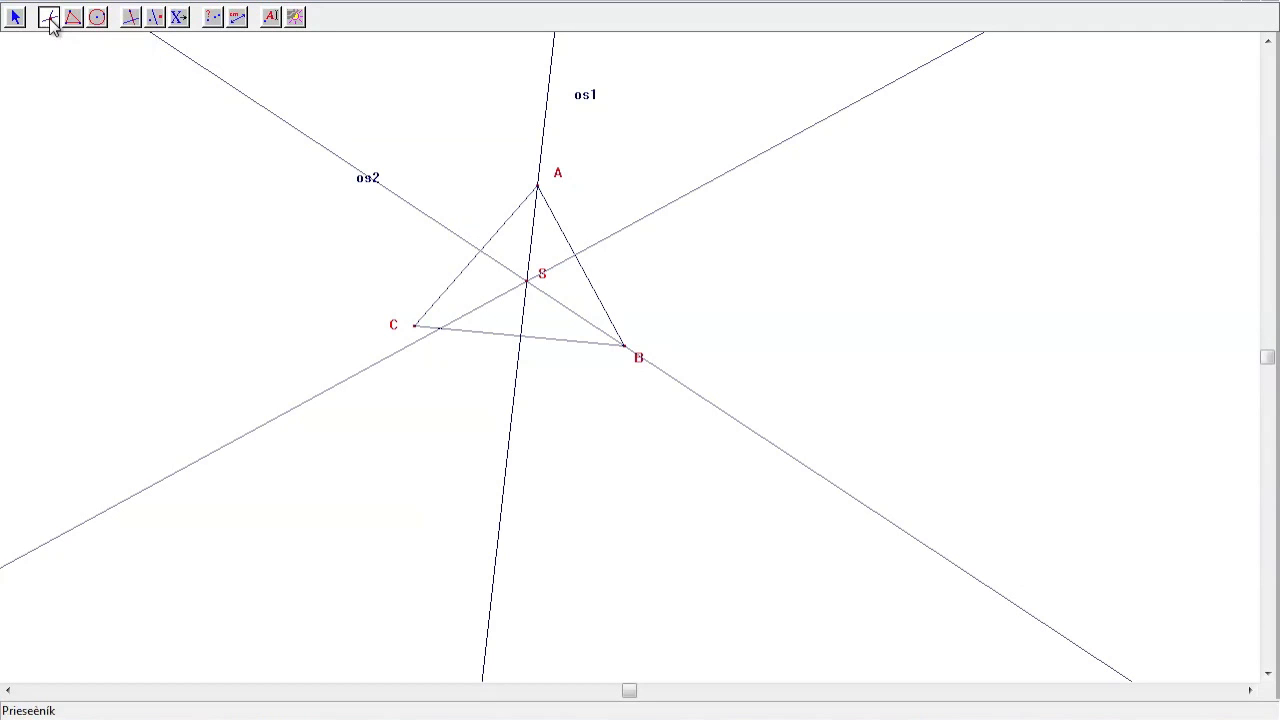
left_click(683, 201)
left_click(590, 286)
Draw a segment (Úsečka) from point S to the perpendicular's intersection point on side AB.
left_click(131, 18)
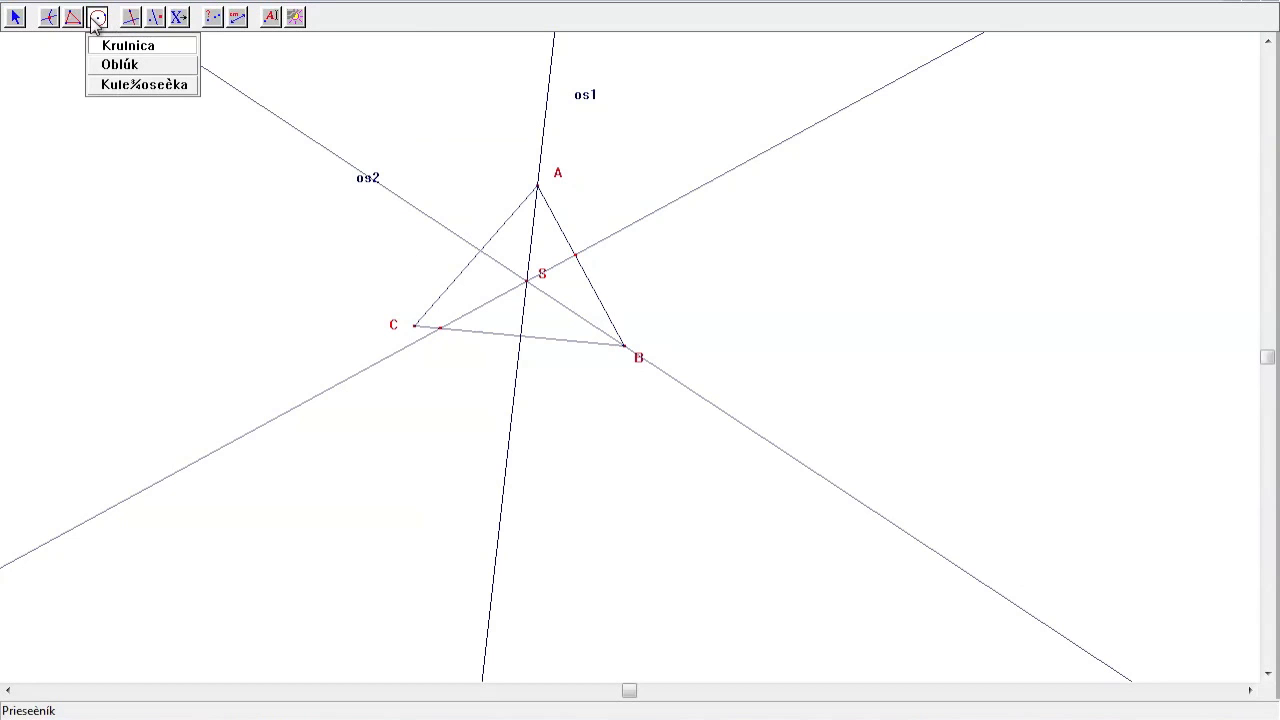
mouse_move(80, 24)
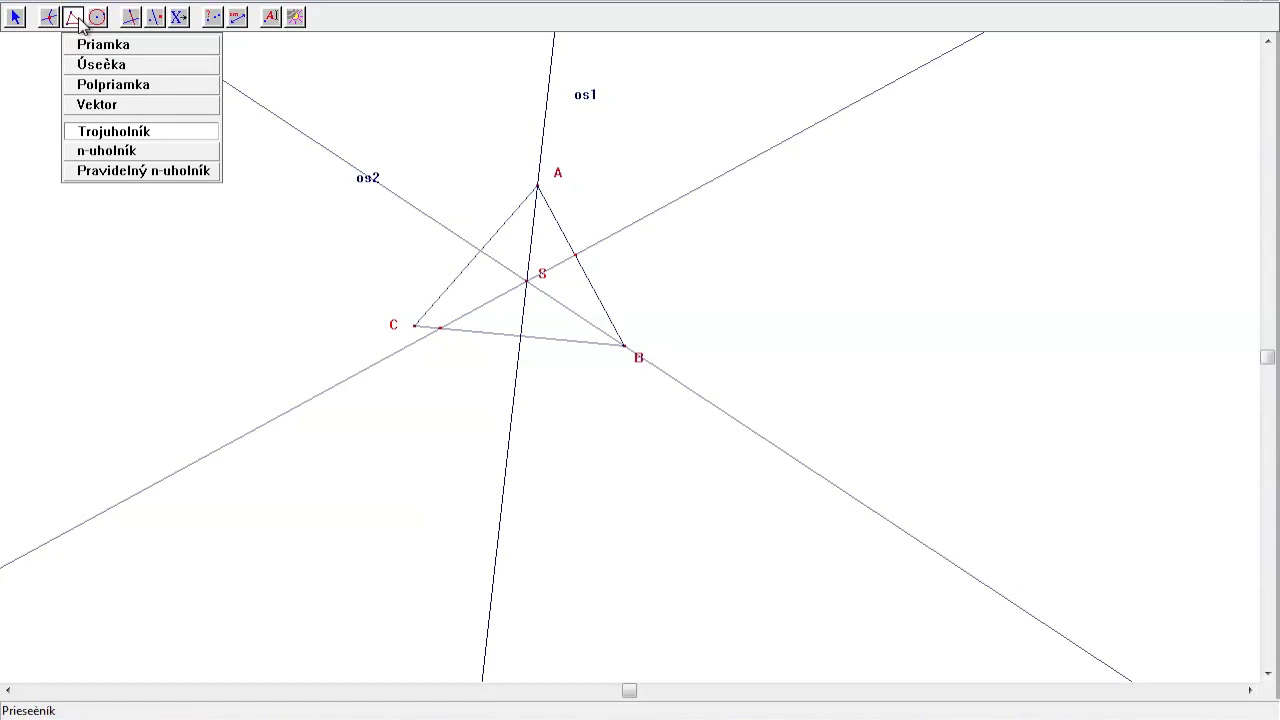
left_click_drag(80, 24, 87, 70)
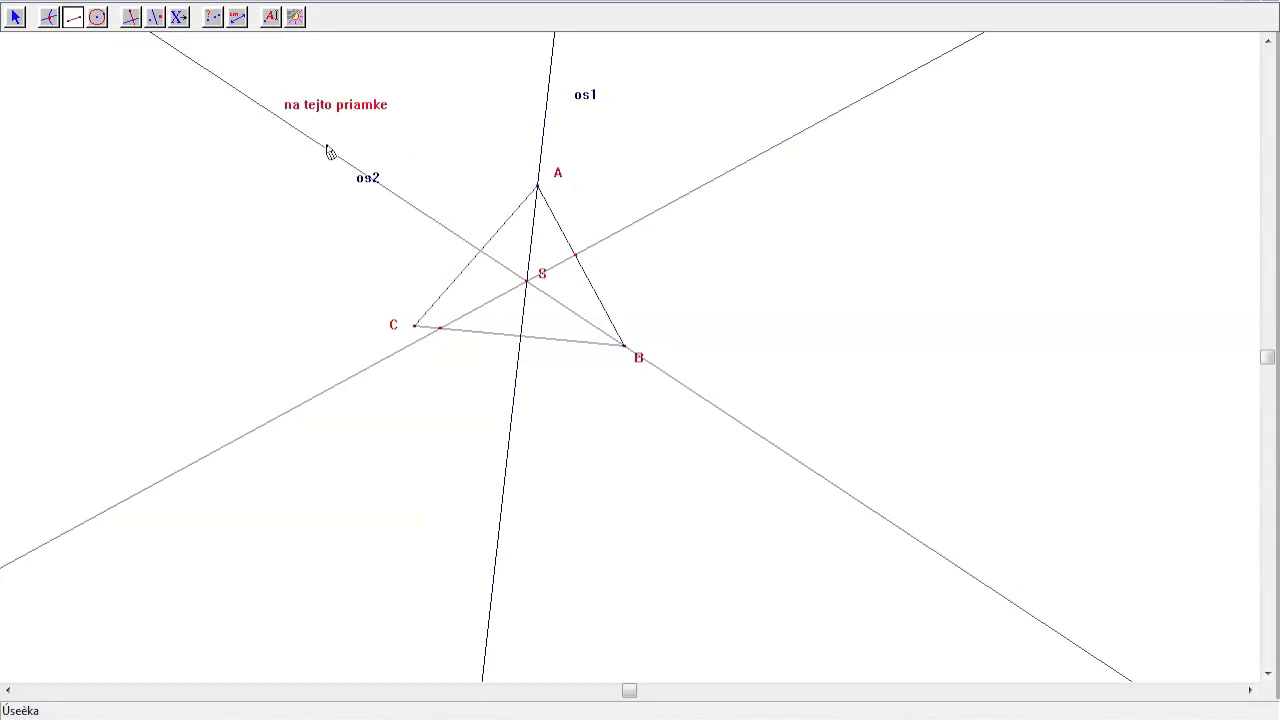
left_click(528, 283)
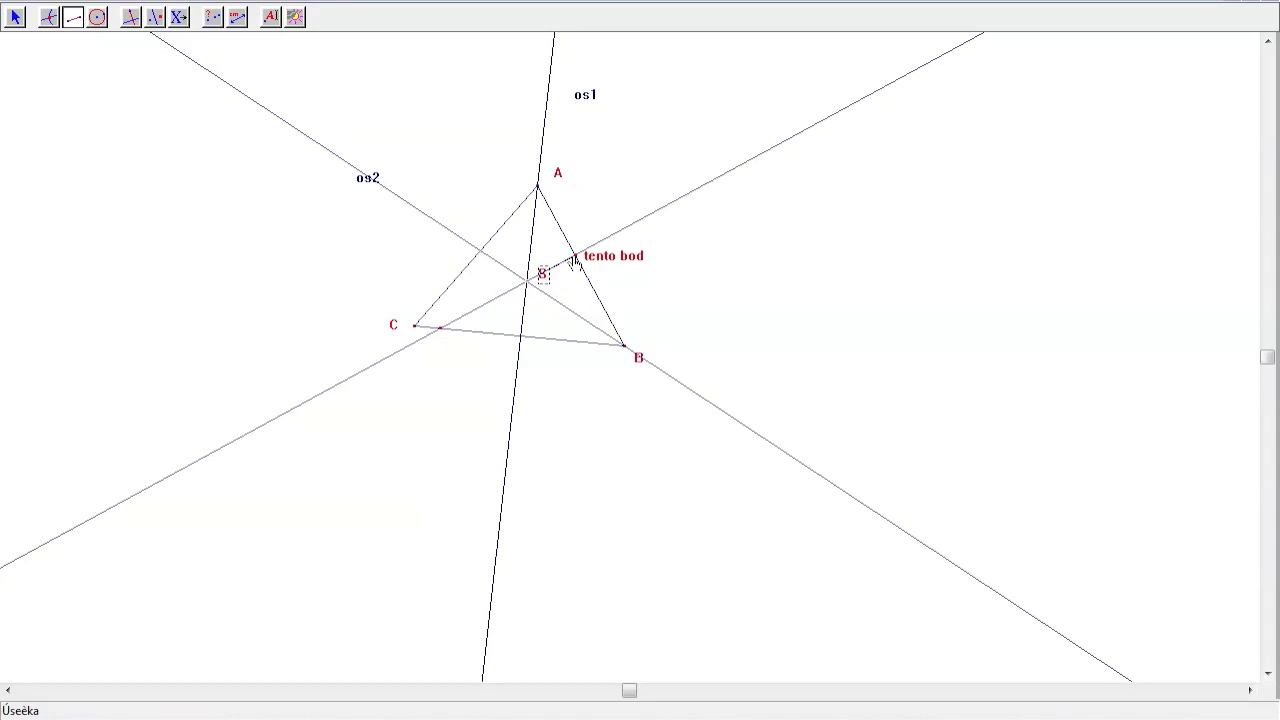
left_click(574, 259)
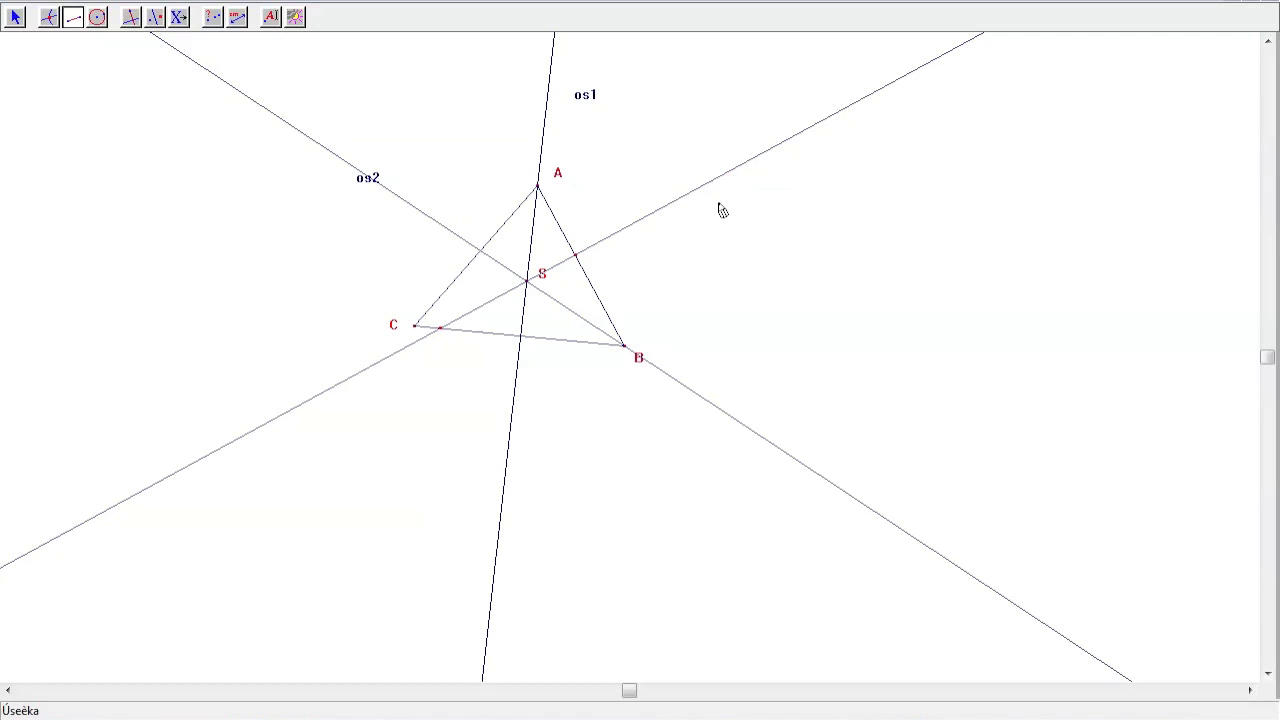
Hide the perpendicular through S and both angle bisectors, os1 and os2.
left_click(296, 18)
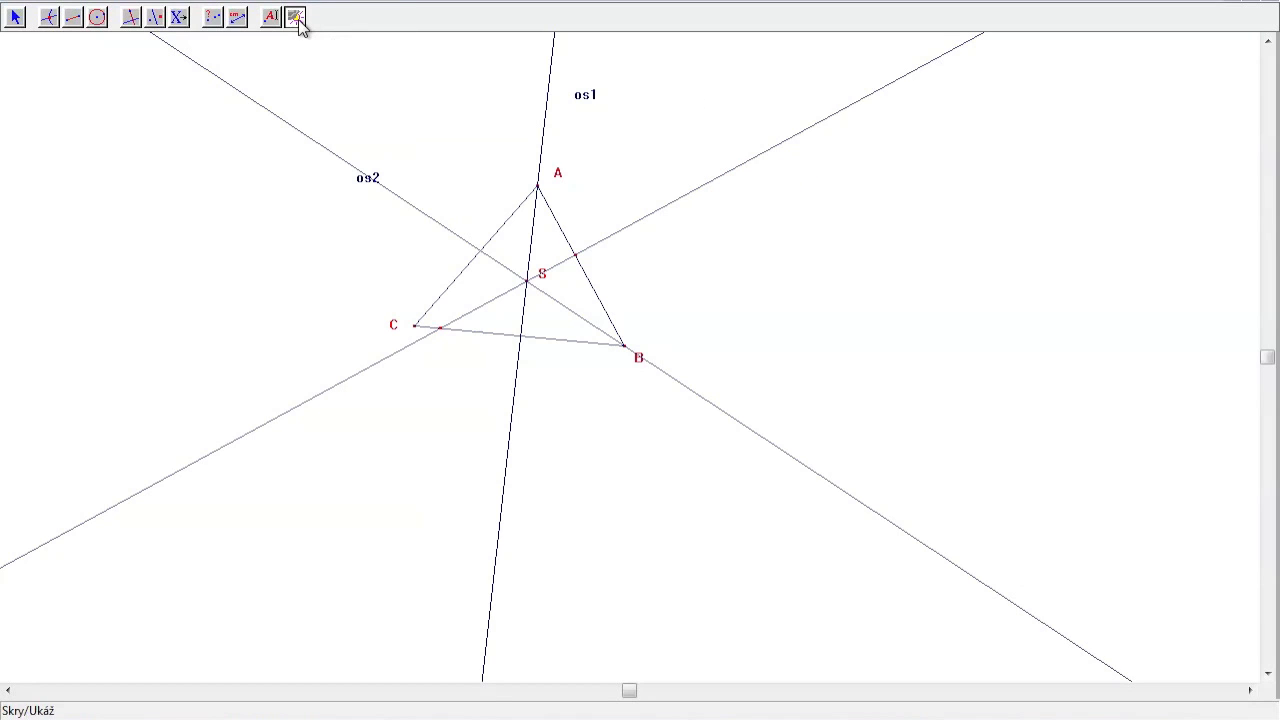
left_click(297, 18)
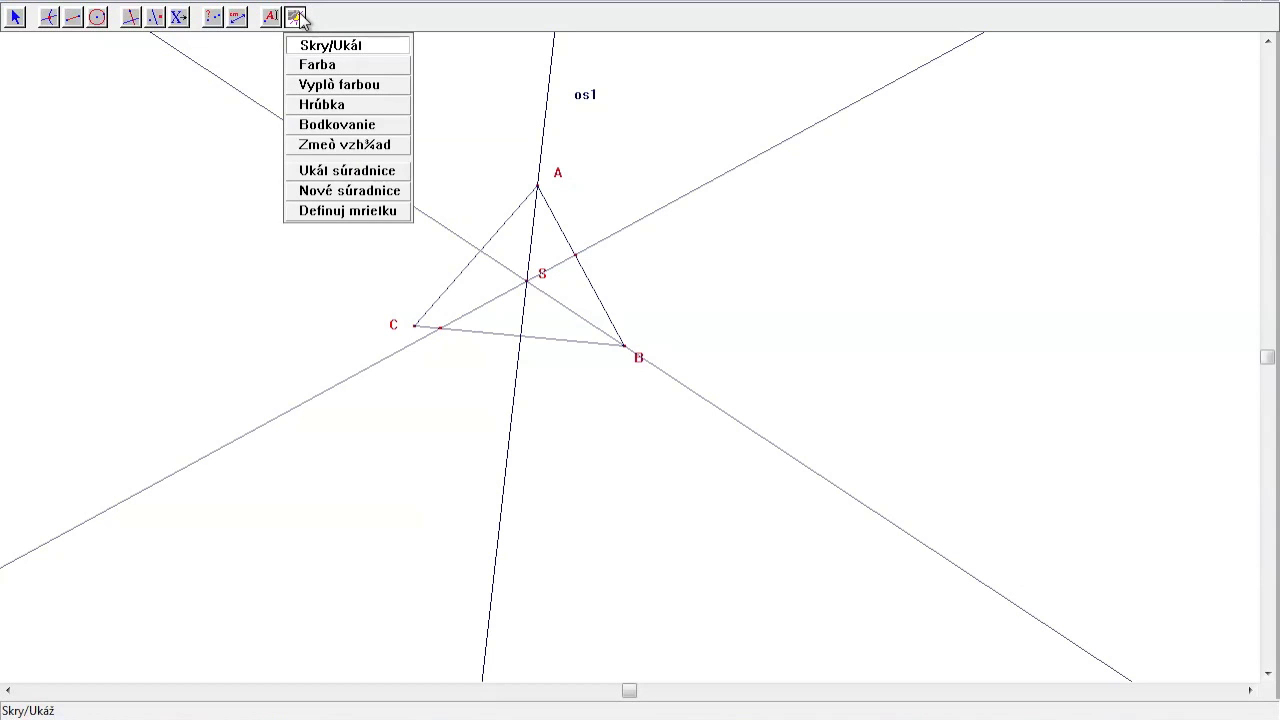
left_click(330, 45)
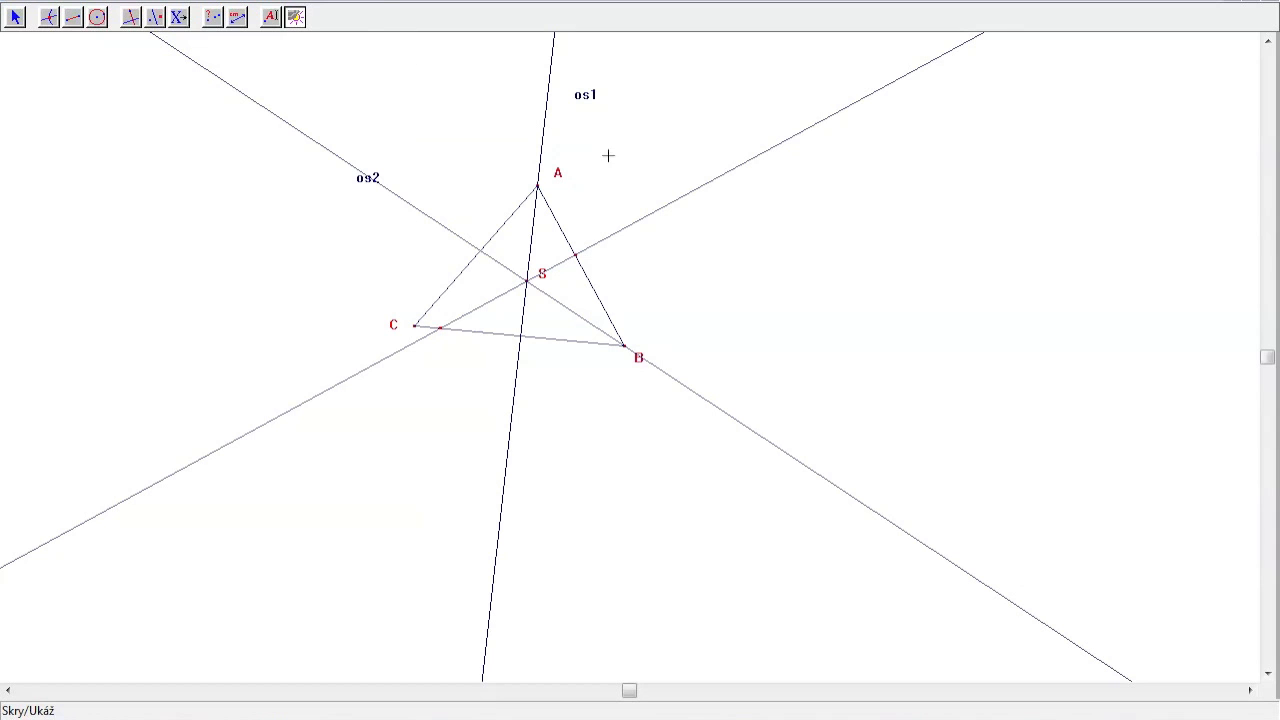
left_click(689, 199)
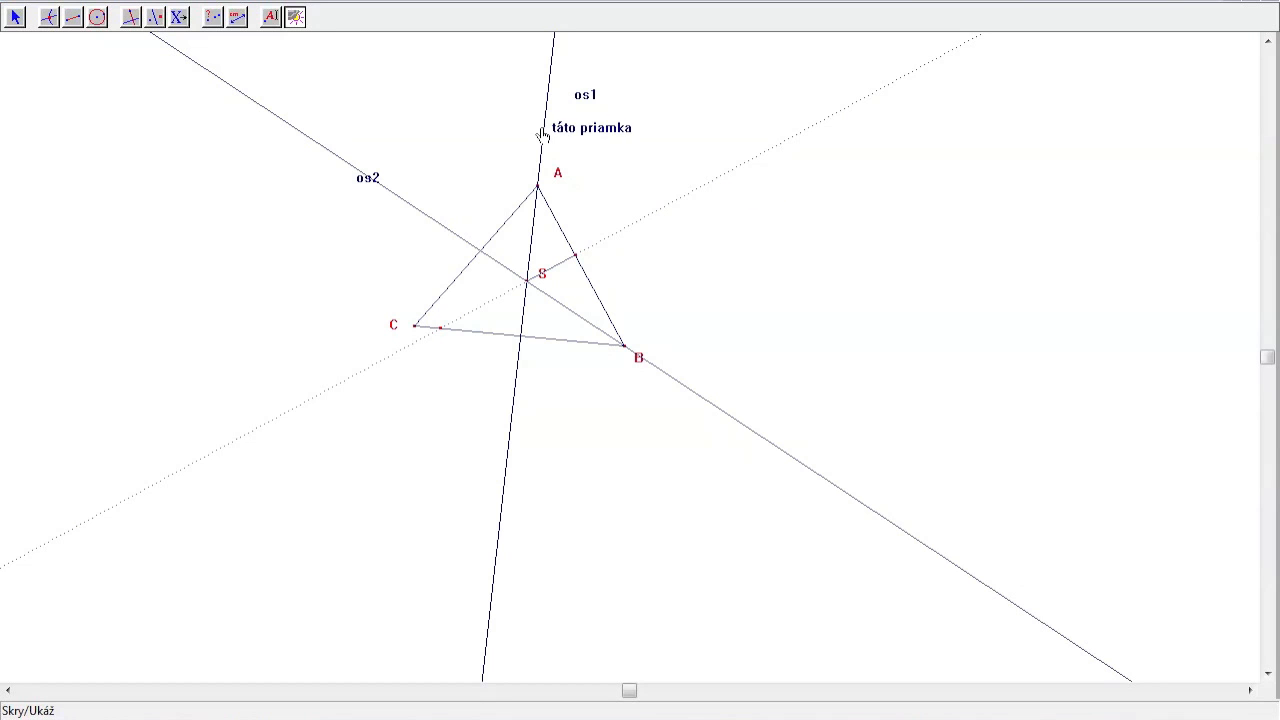
left_click(542, 133)
left_click(432, 228)
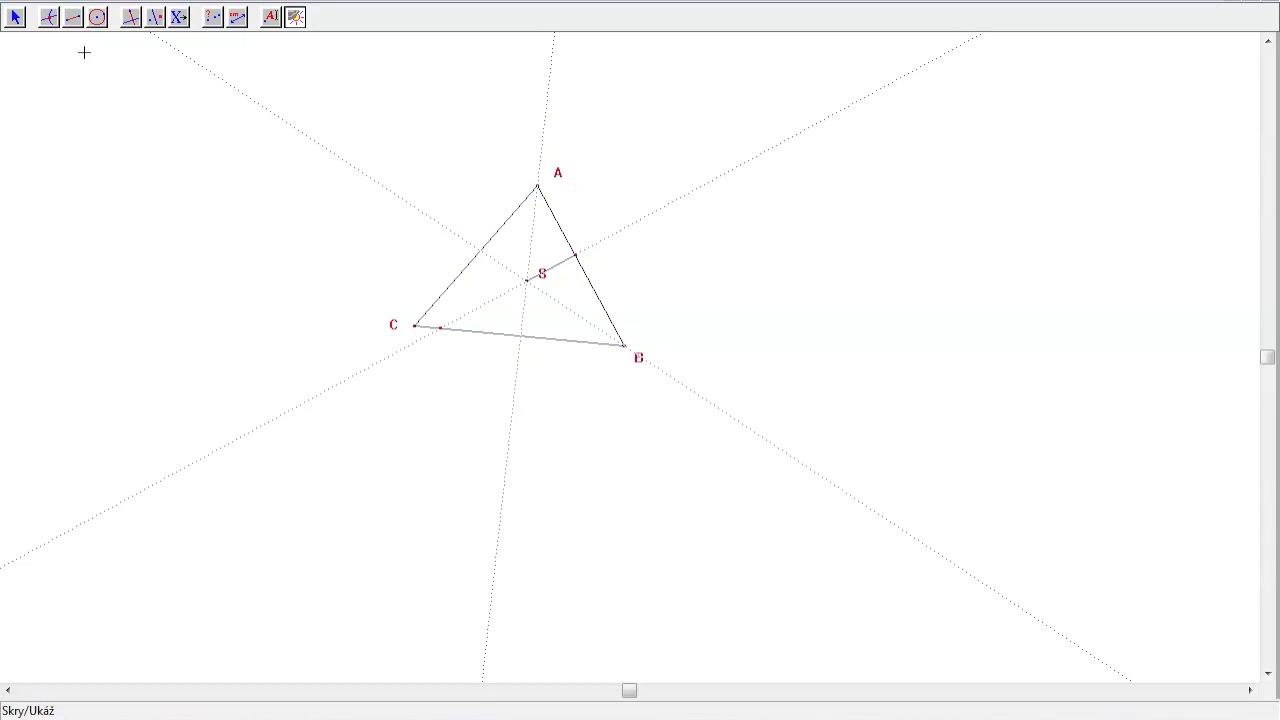
Draw a circle centred at S through the segment's endpoint on side AB.
left_click(97, 22)
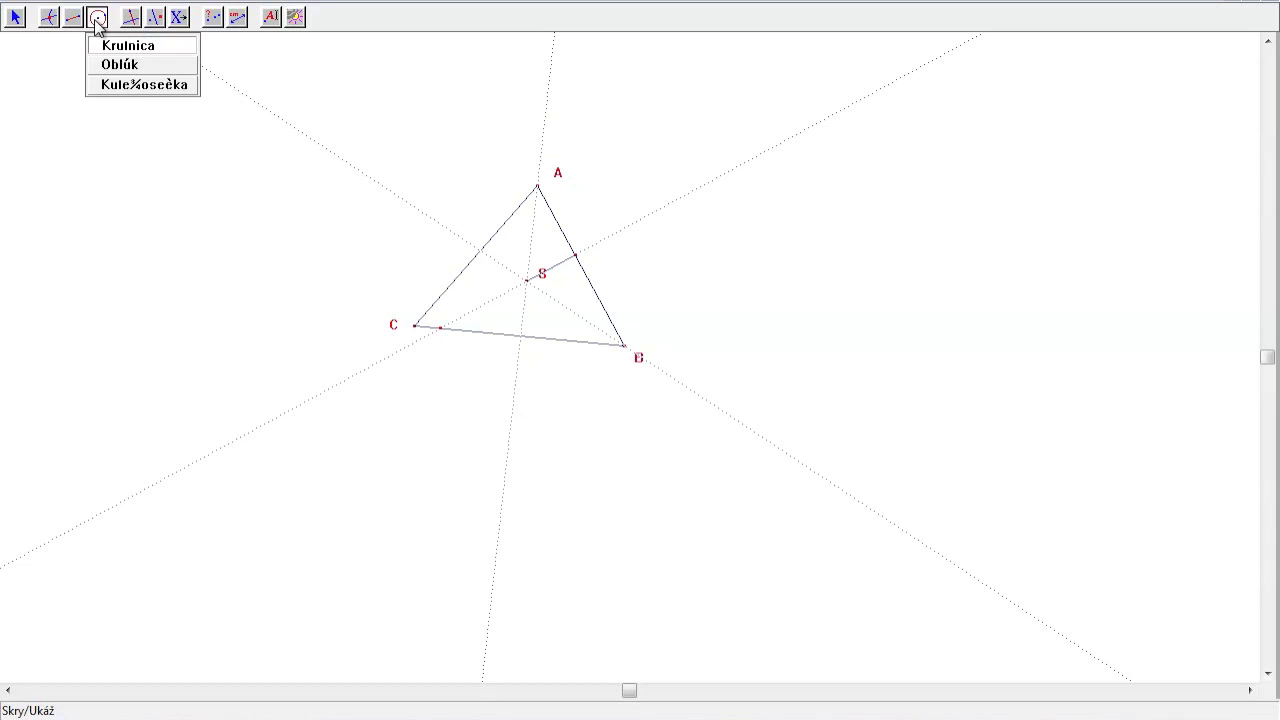
left_click(102, 46)
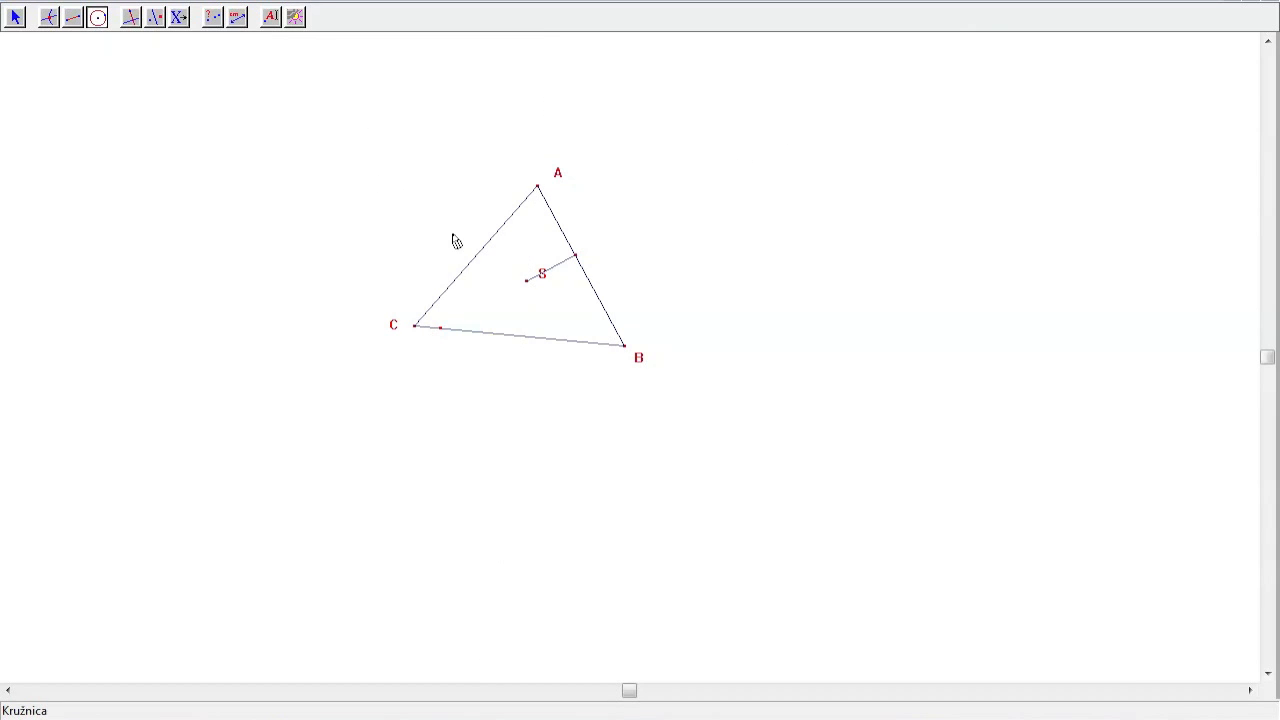
left_click(537, 277)
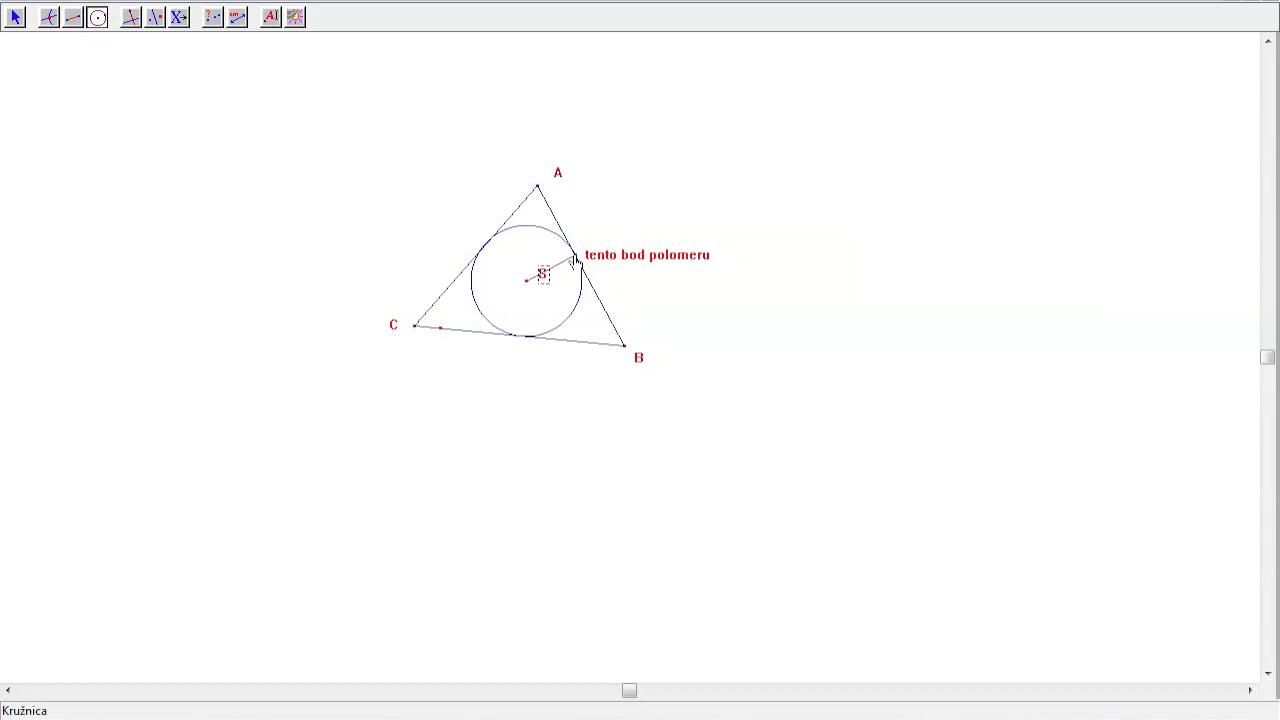
left_click(576, 258)
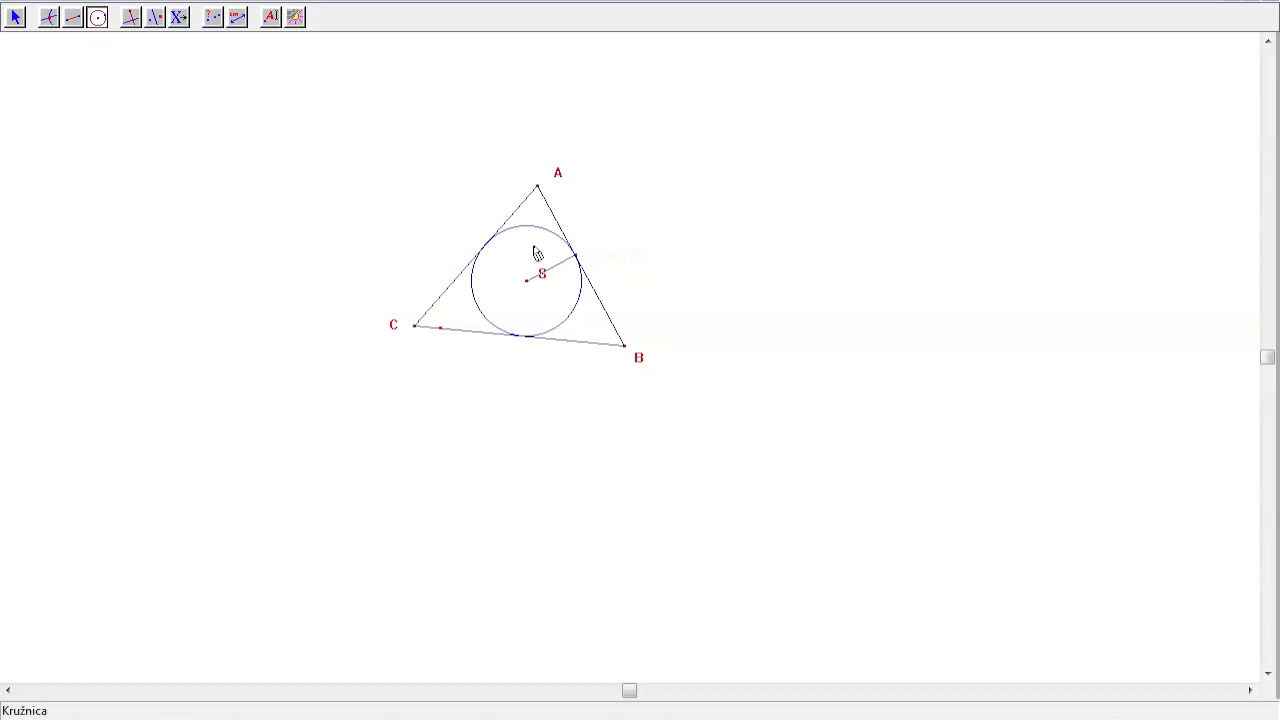
Move vertices A, B and C outward to enlarge the triangle and test its inscribed circle.
left_click(15, 19)
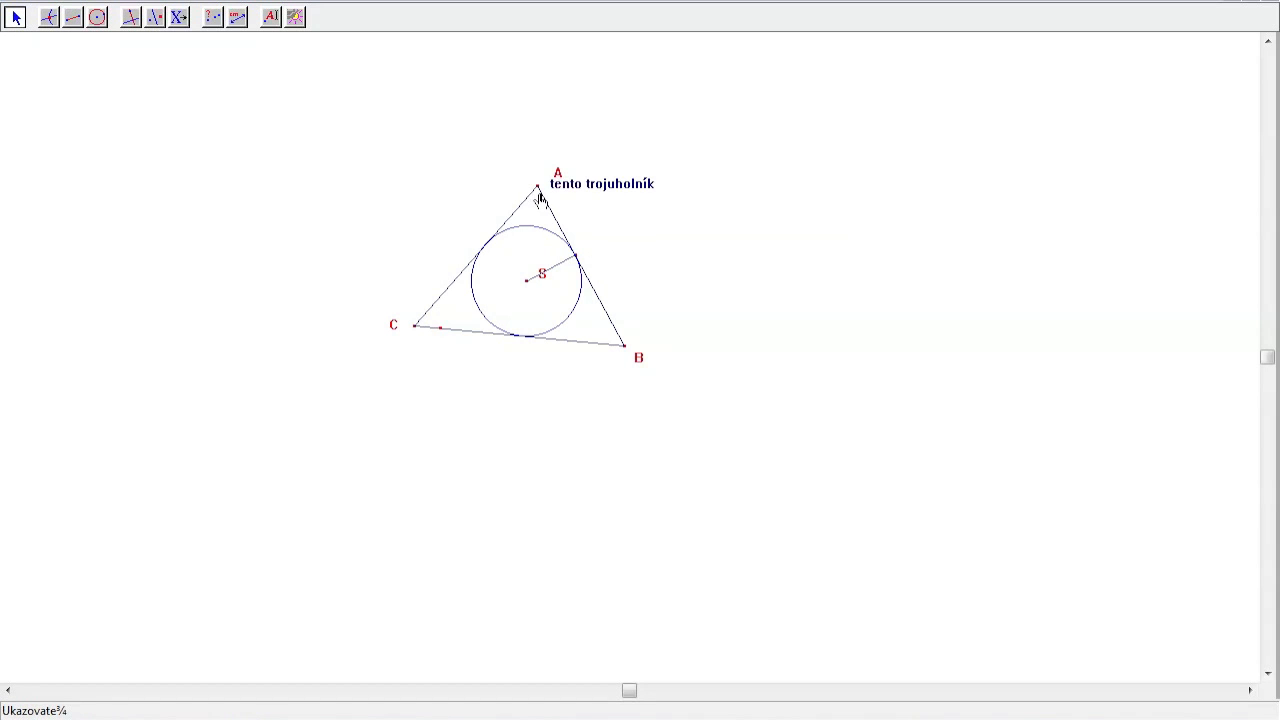
left_click_drag(538, 190, 578, 107)
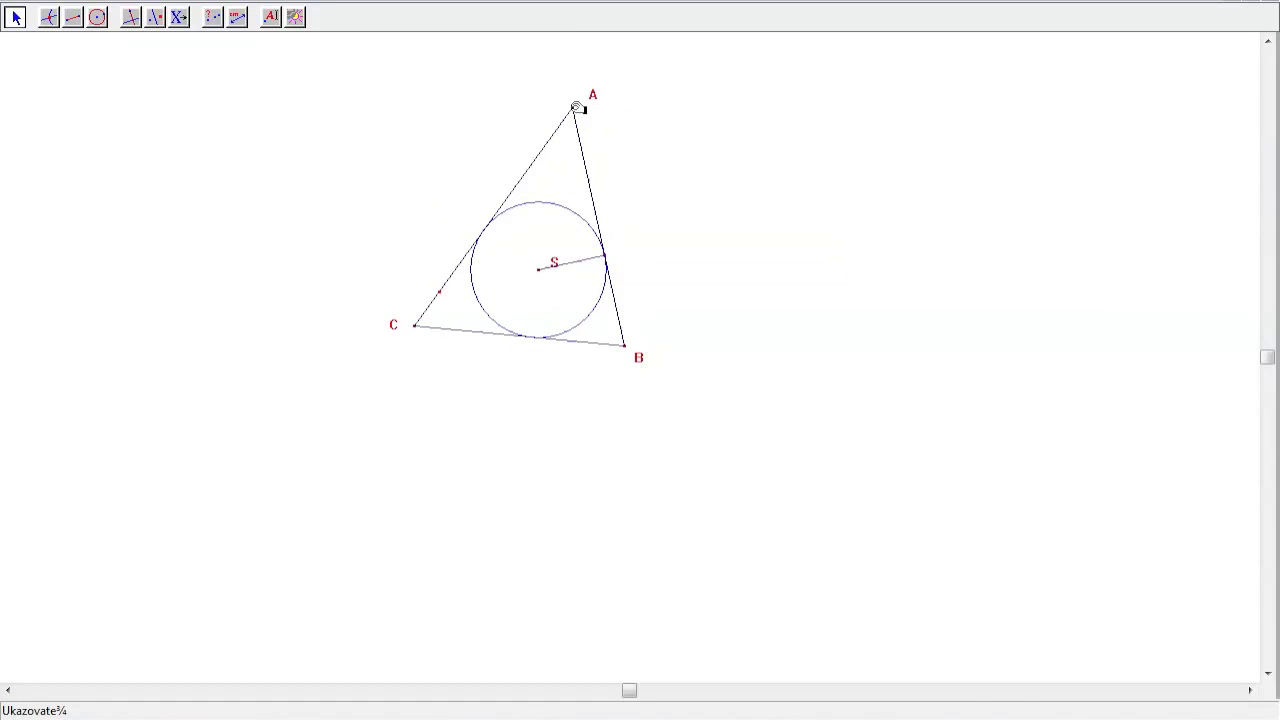
left_click_drag(625, 345, 721, 445)
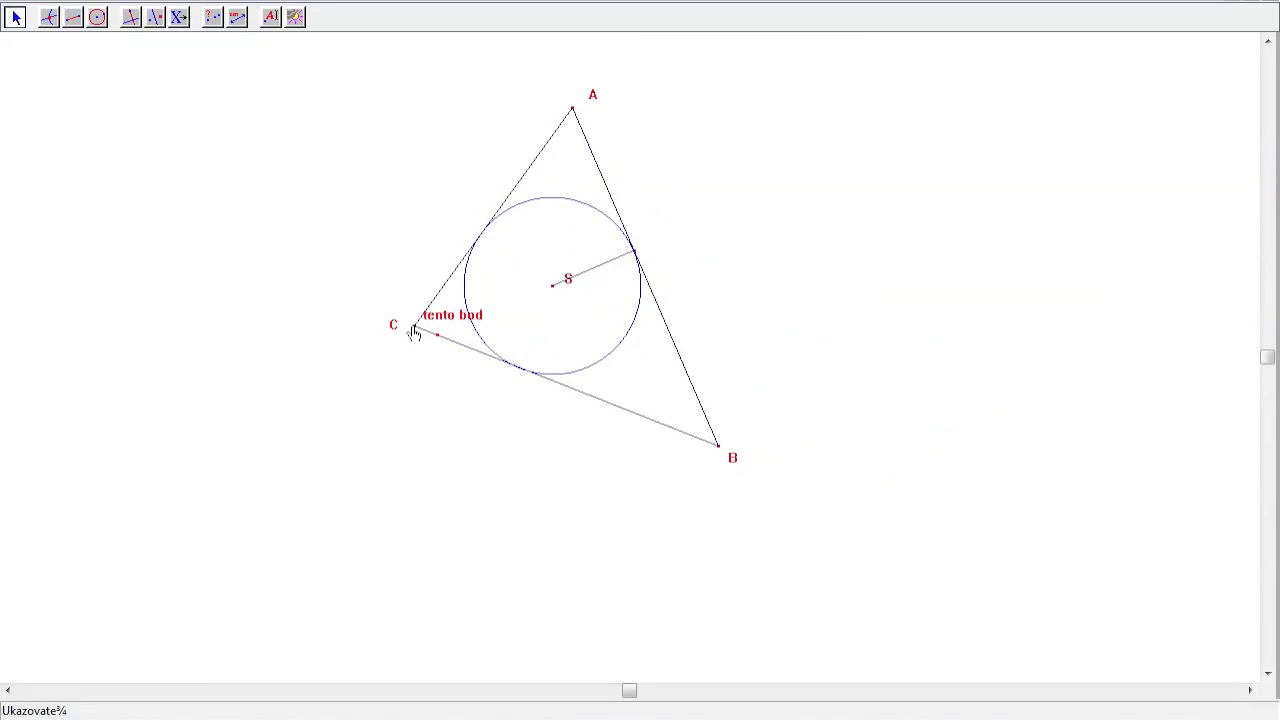
left_click_drag(416, 332, 331, 340)
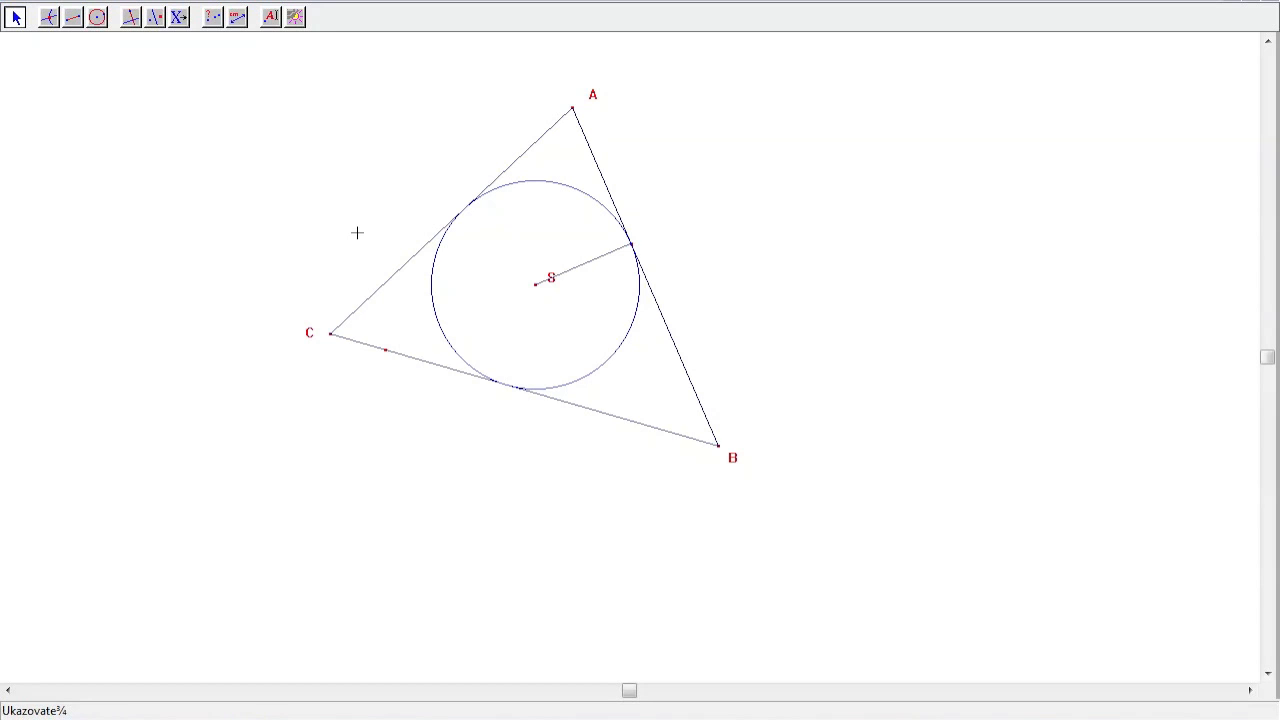
Name the inscribed circle "k" and place its label just above the circle.
left_click(271, 18)
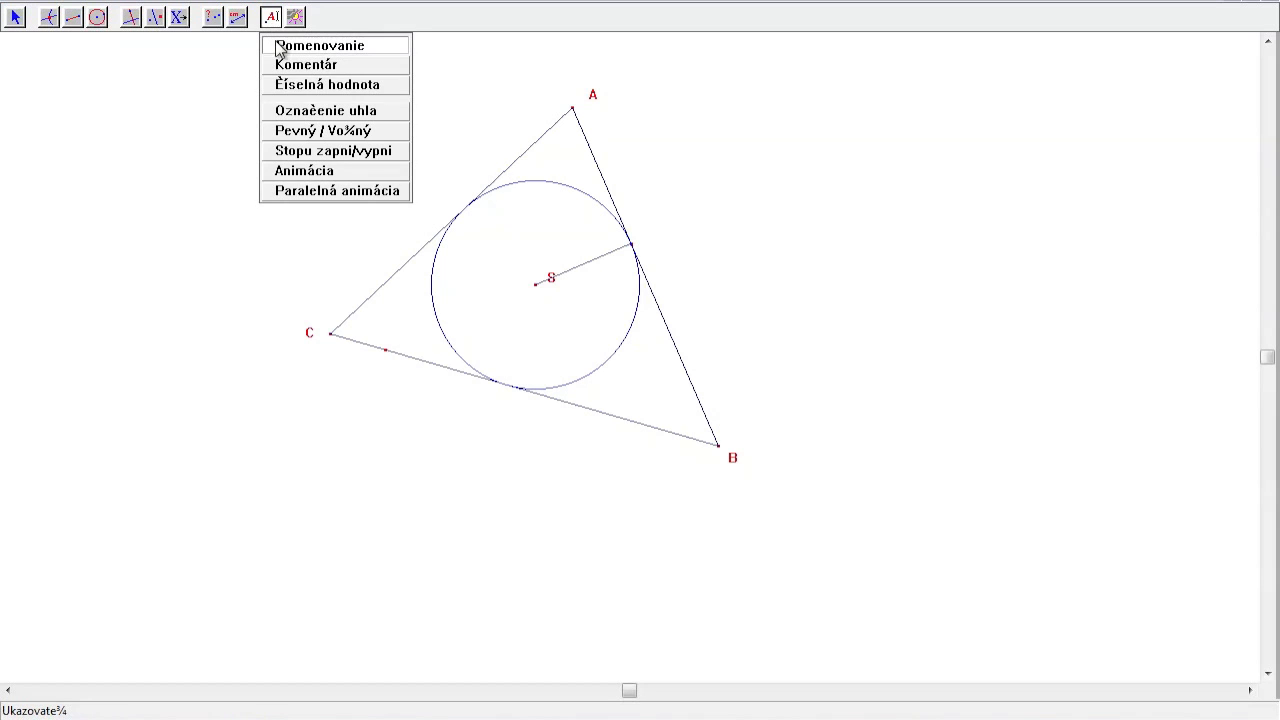
left_click(280, 47)
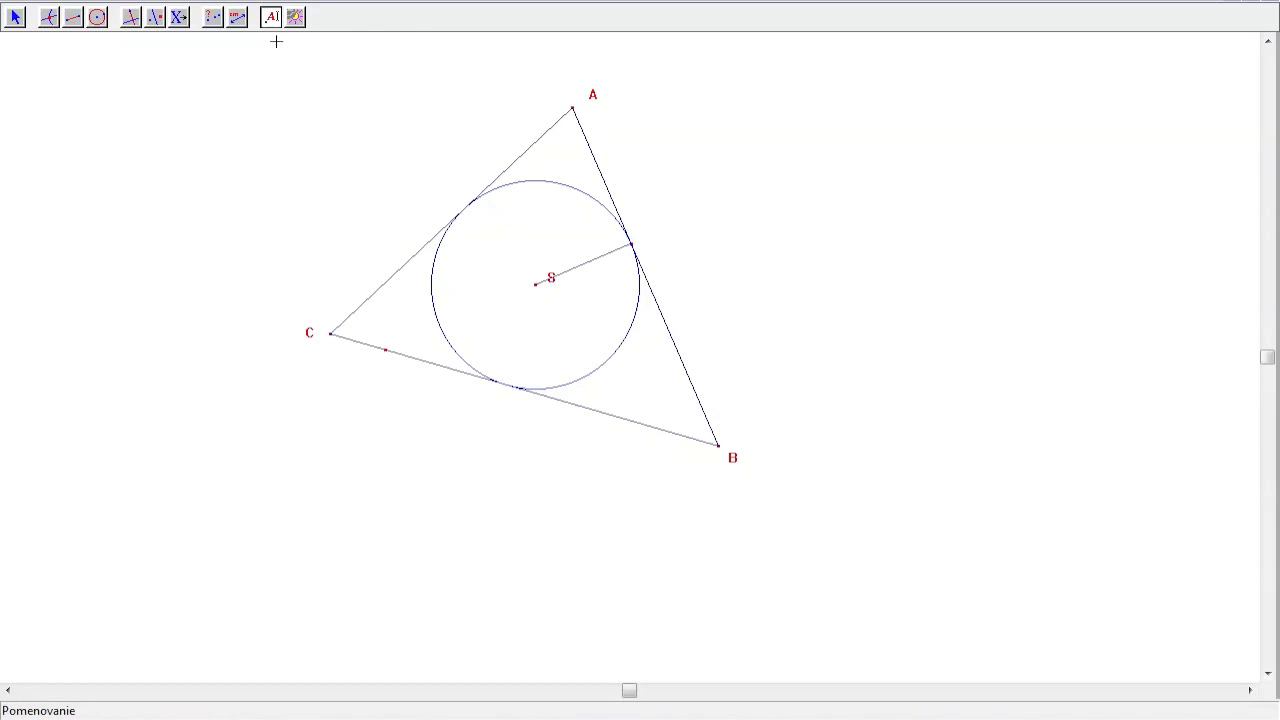
left_click(522, 178)
type("k")
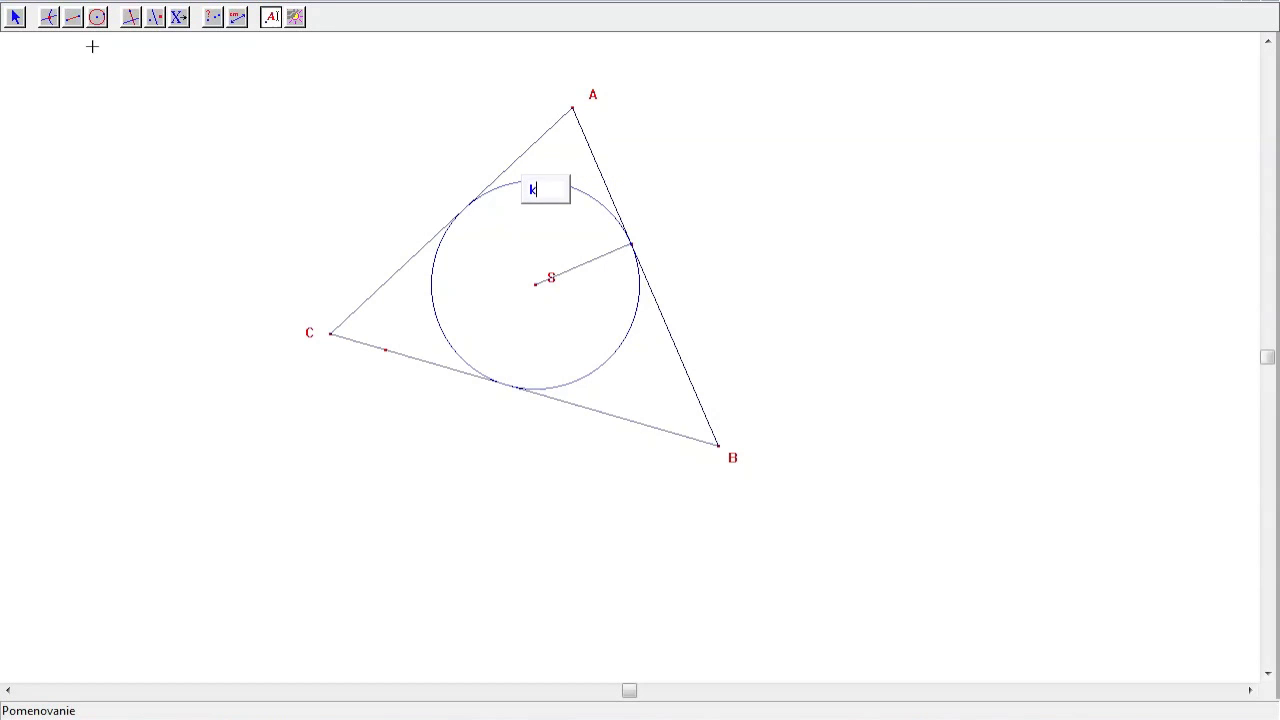
left_click(15, 18)
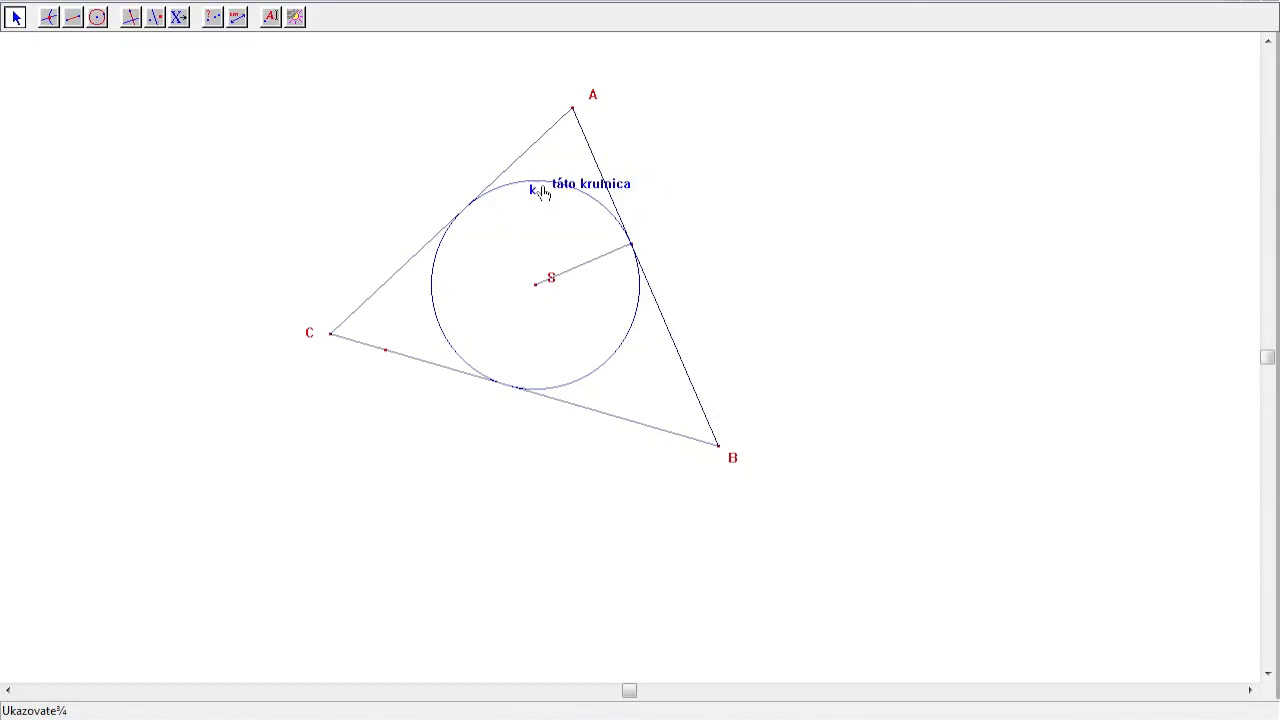
left_click_drag(534, 199, 546, 178)
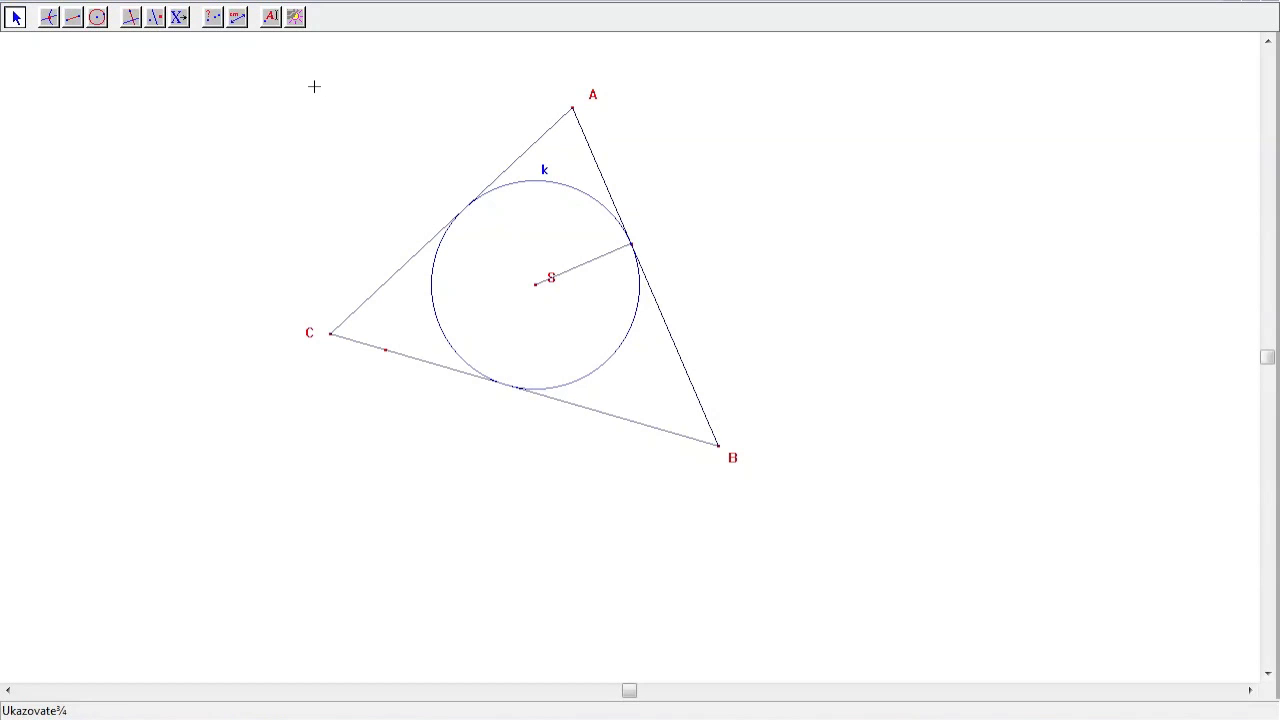
Measure the area (Plocha) of triangle ABC and place the value outside the triangle, to the upper right of vertex A.
left_click(271, 20)
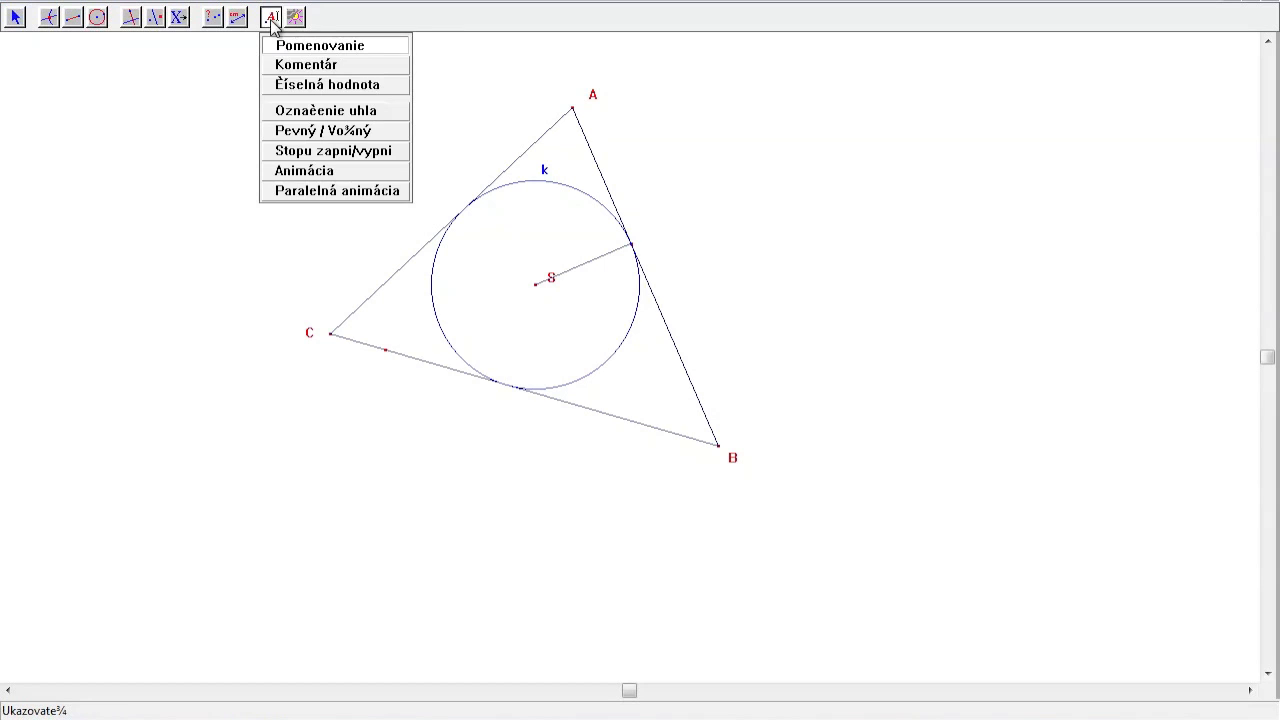
left_click(241, 19)
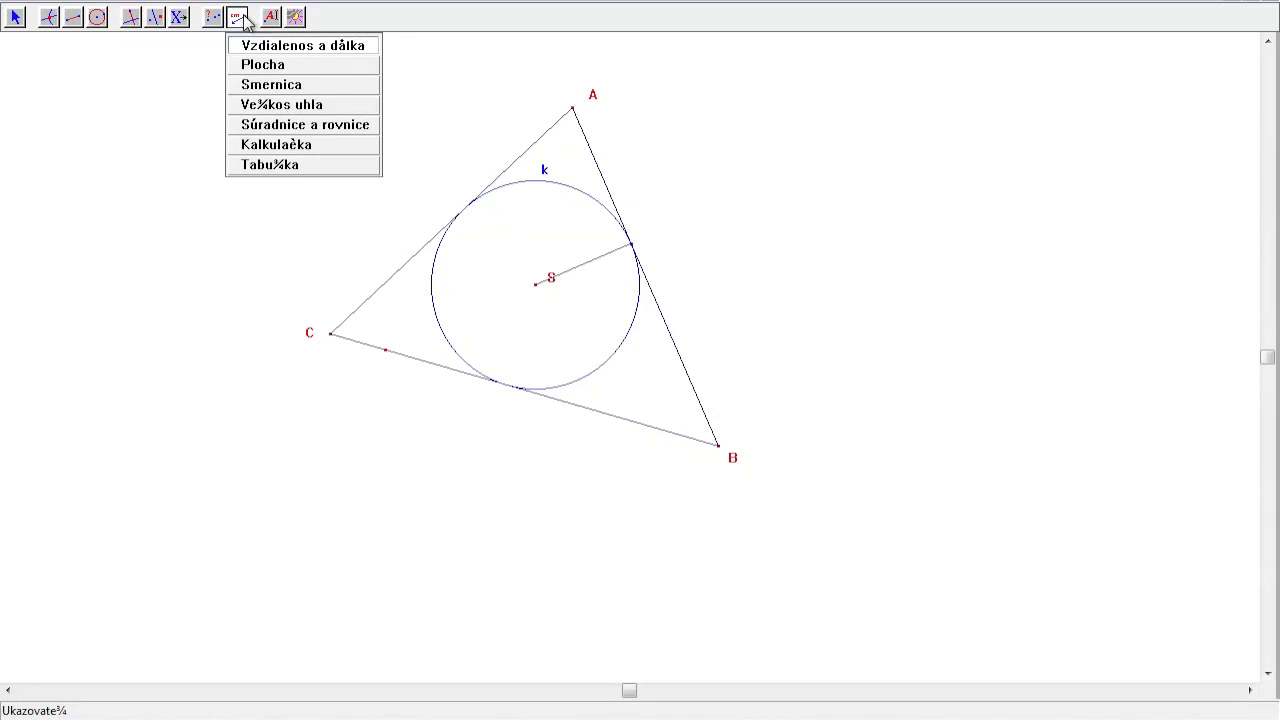
left_click(246, 68)
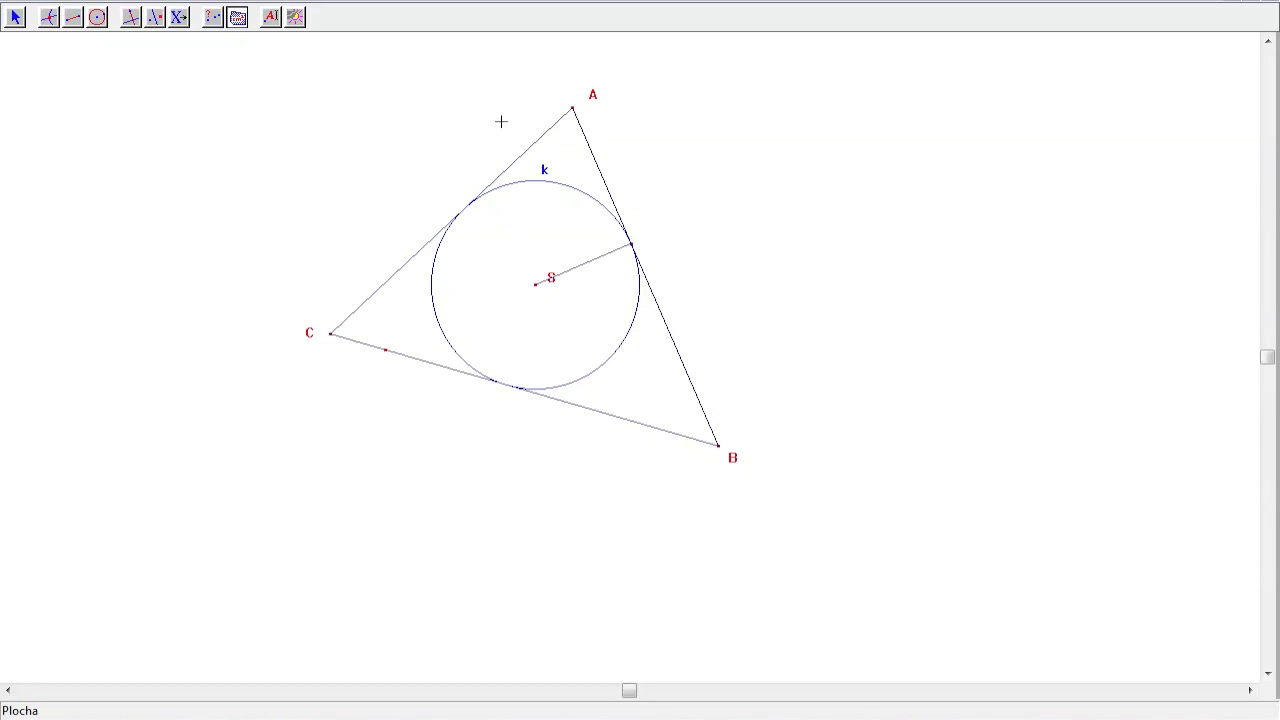
left_click(542, 141)
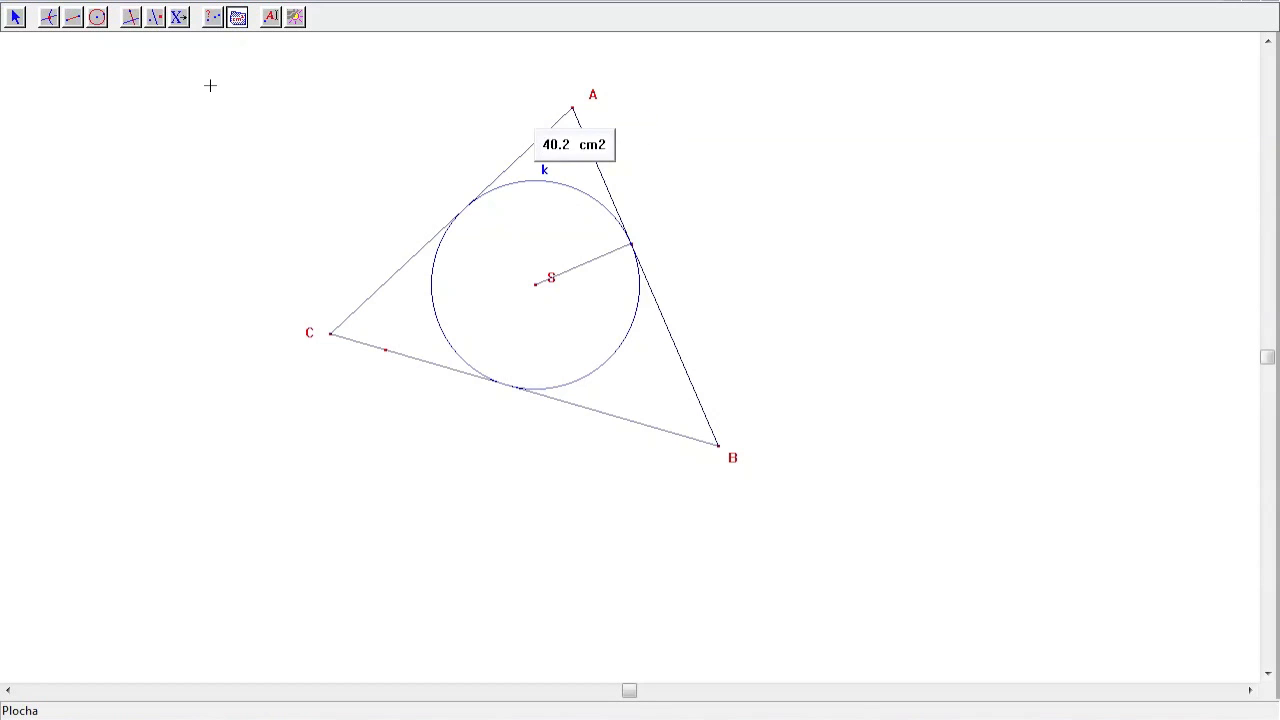
left_click(15, 17)
left_click_drag(566, 144, 730, 97)
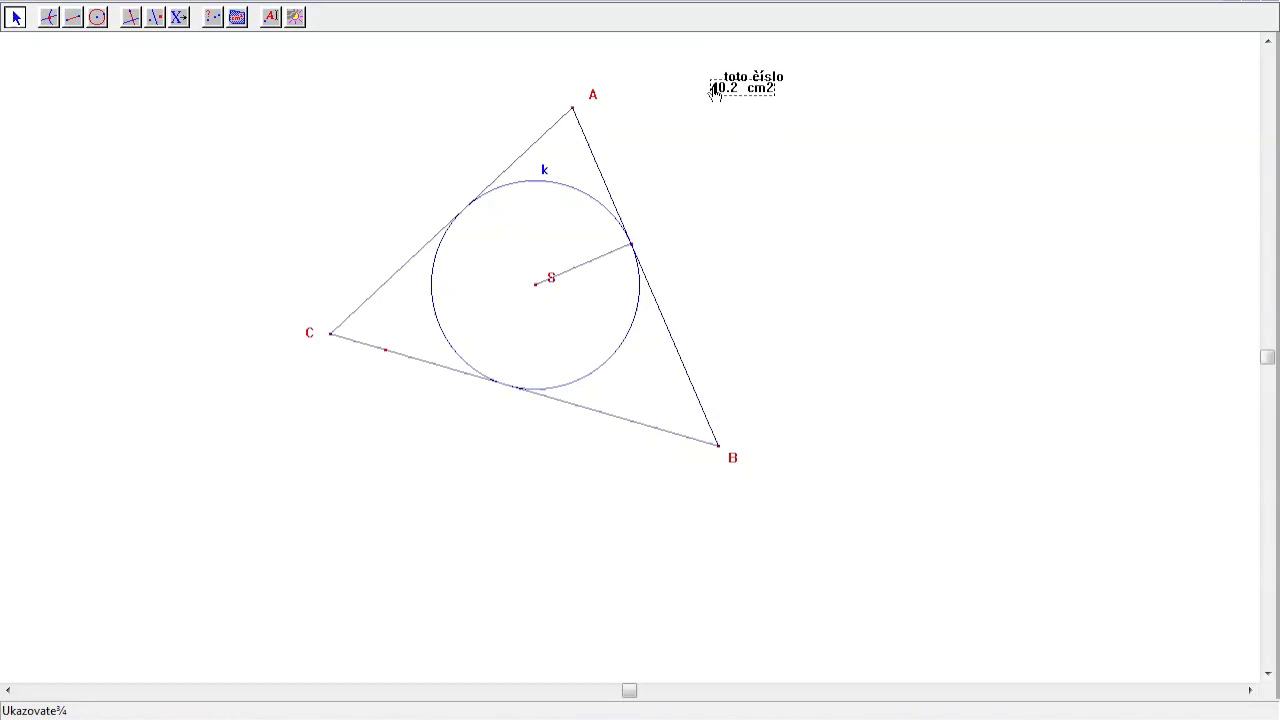
Add the text "obsah trojuholnika: " before the area value and move the label slightly closer to vertex A.
double_click(714, 88)
type("obsah")
type(" trojuh")
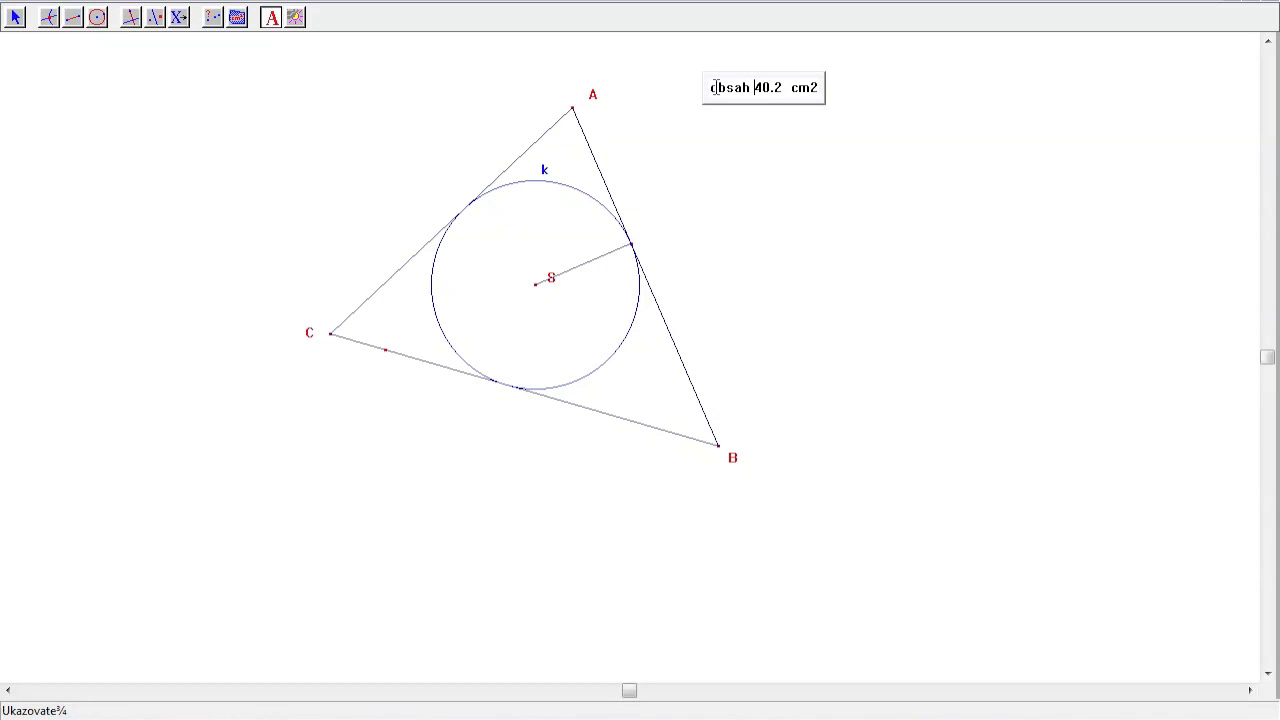
type("olnika")
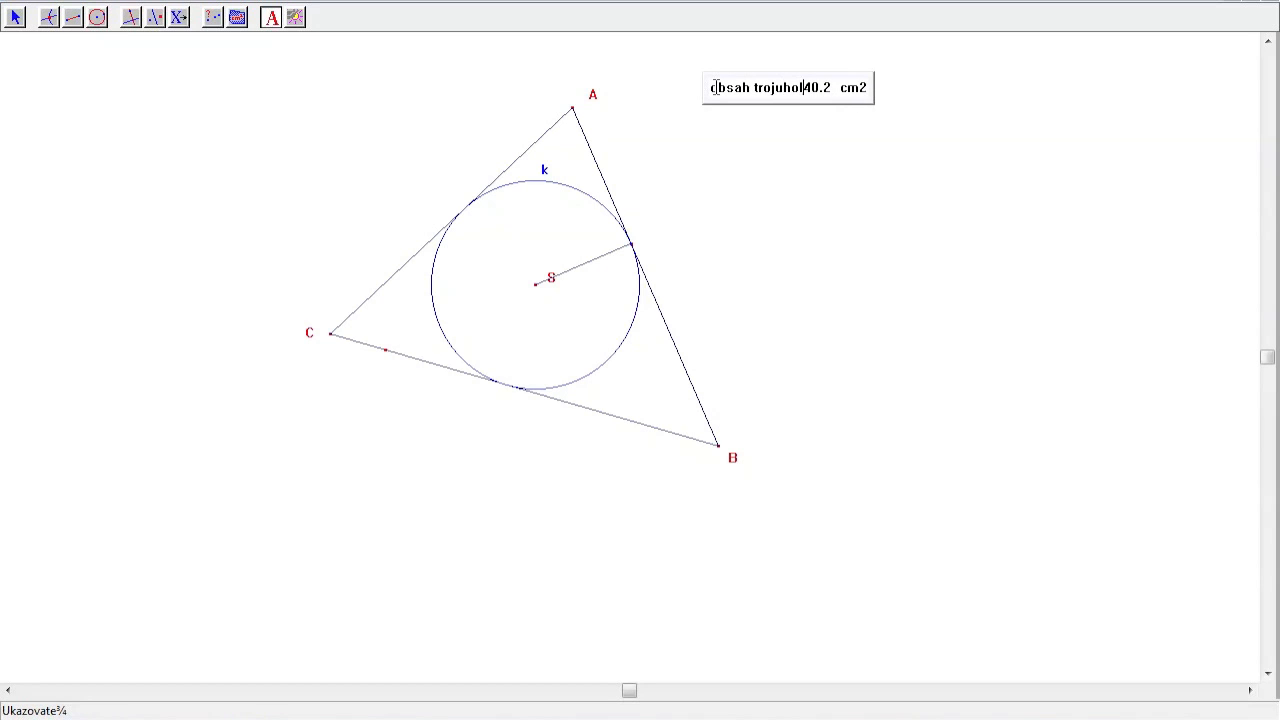
type(":")
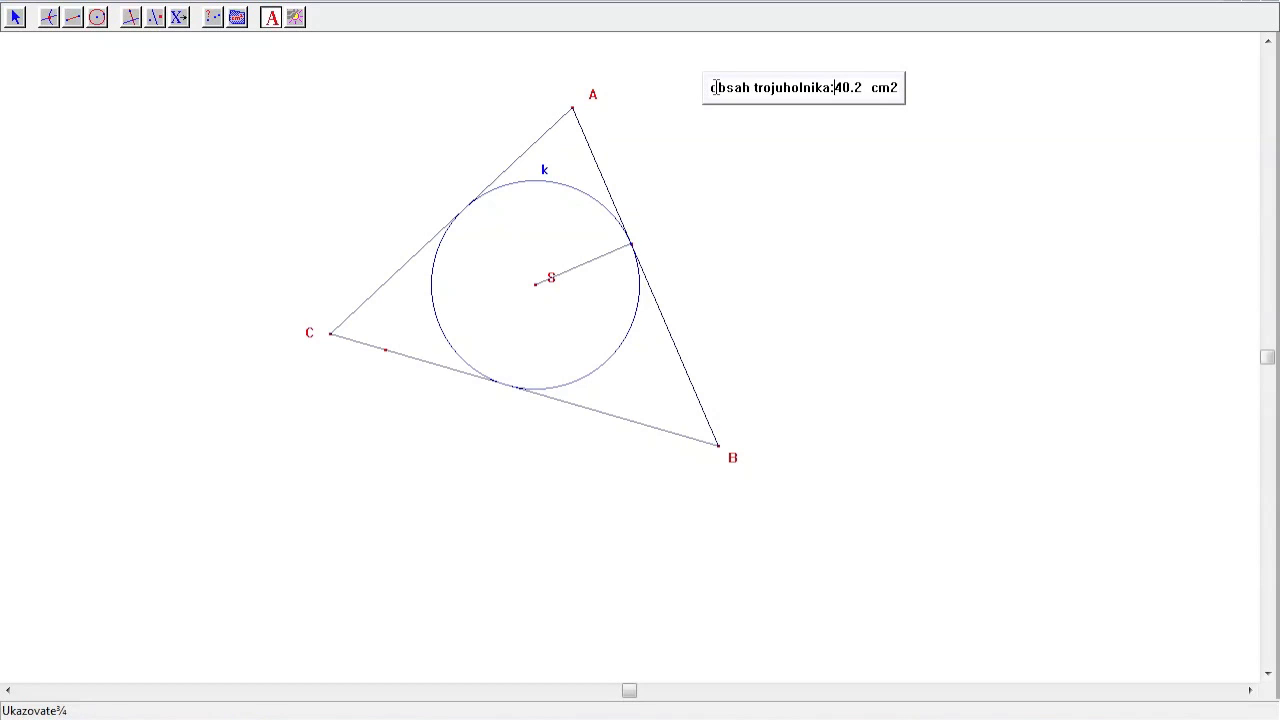
left_click(15, 20)
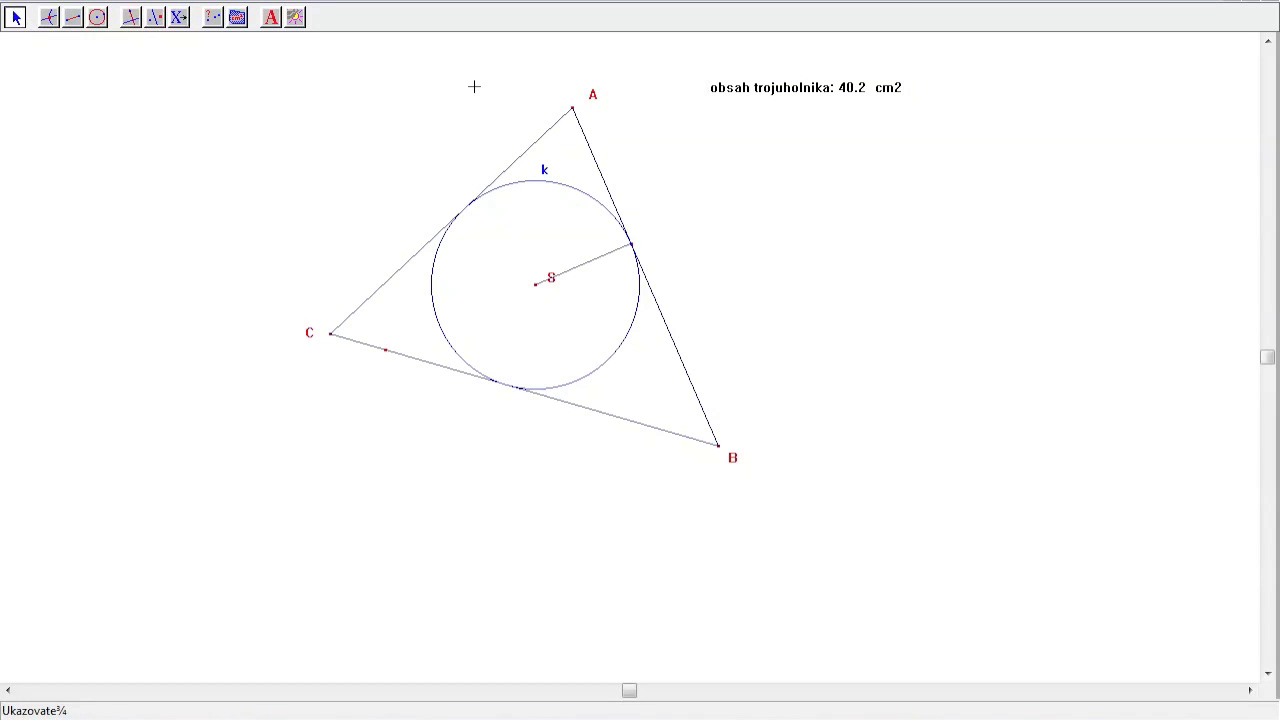
left_click_drag(788, 90, 740, 73)
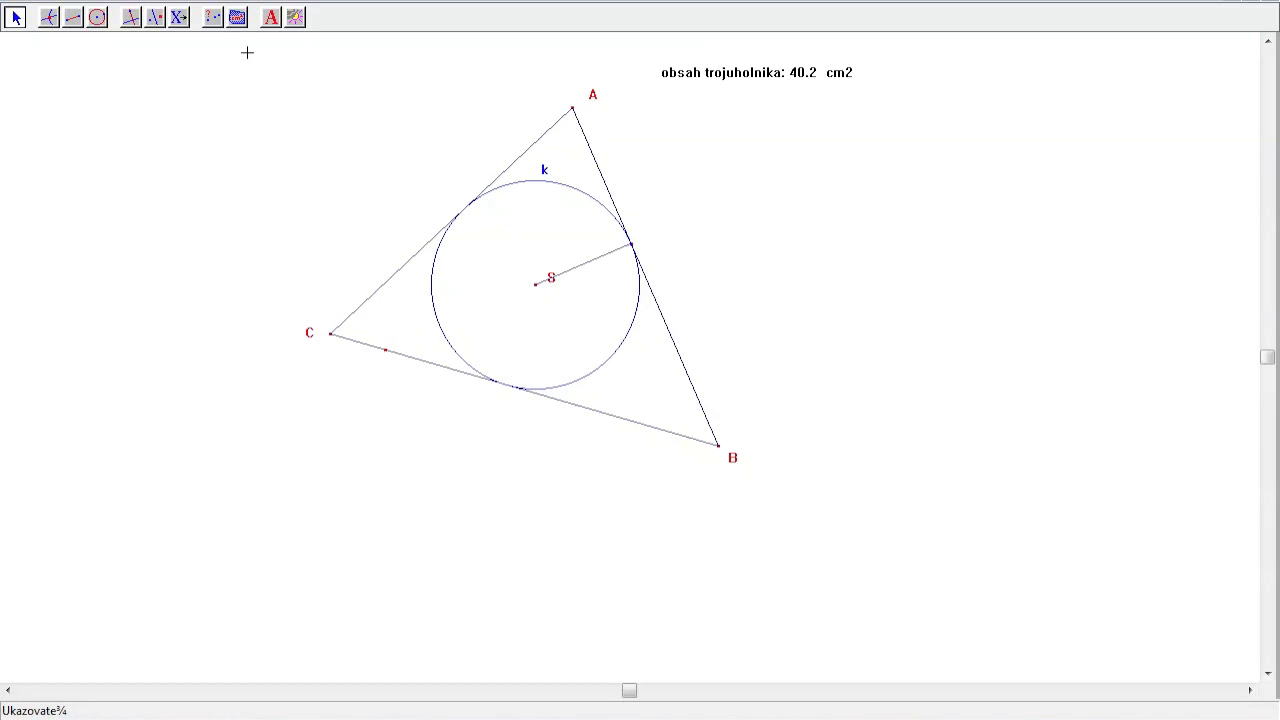
Measure the distance between vertices C and B and place the value just below side CB.
left_click(239, 20)
left_click_drag(239, 24, 258, 50)
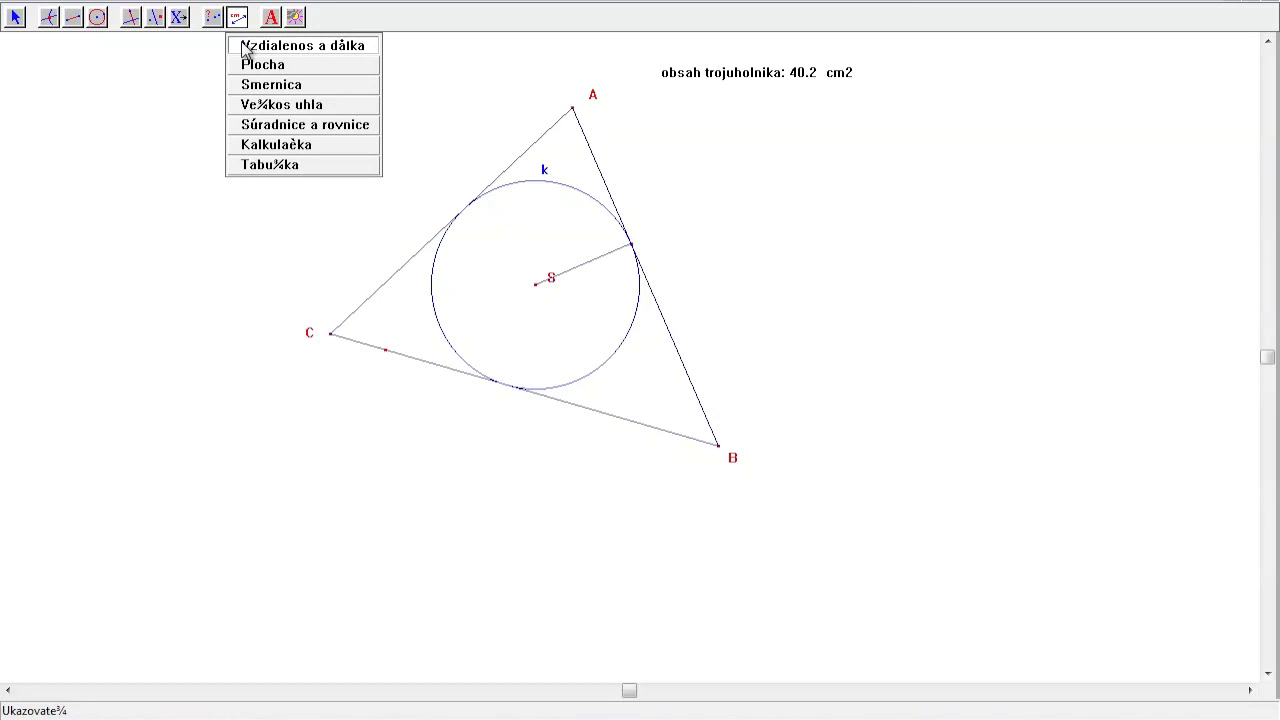
left_click(252, 45)
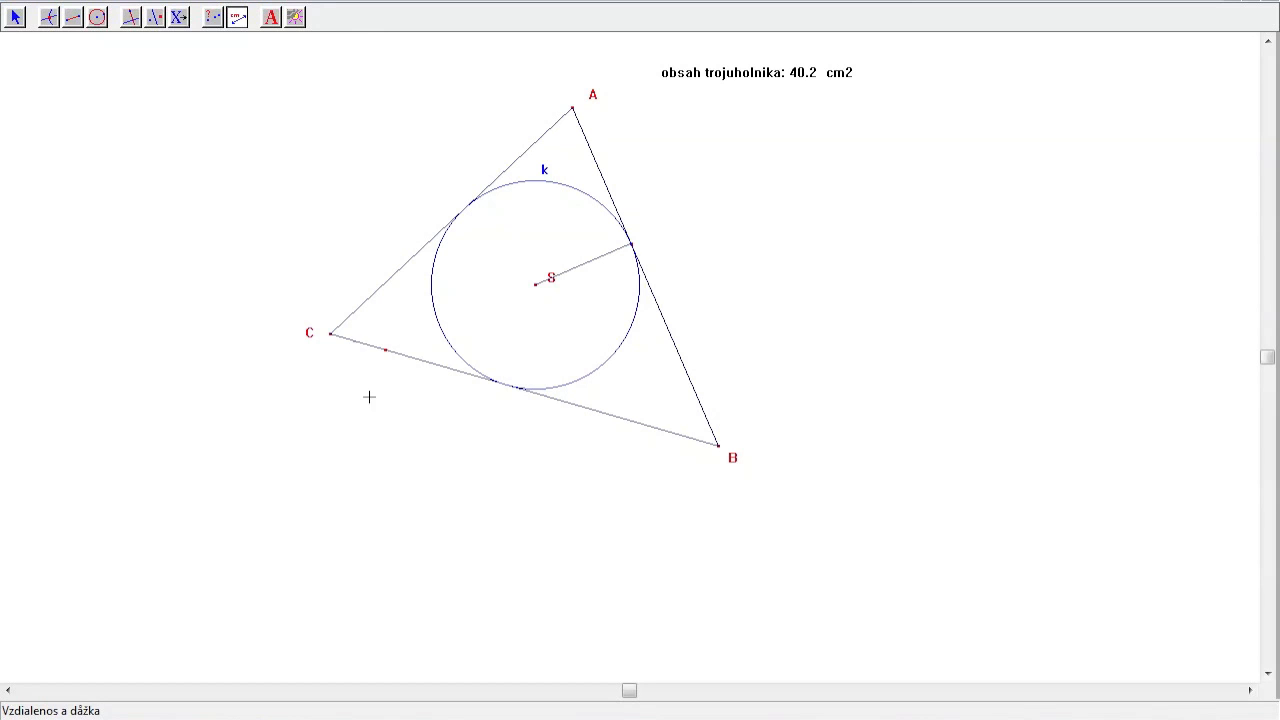
left_click(331, 338)
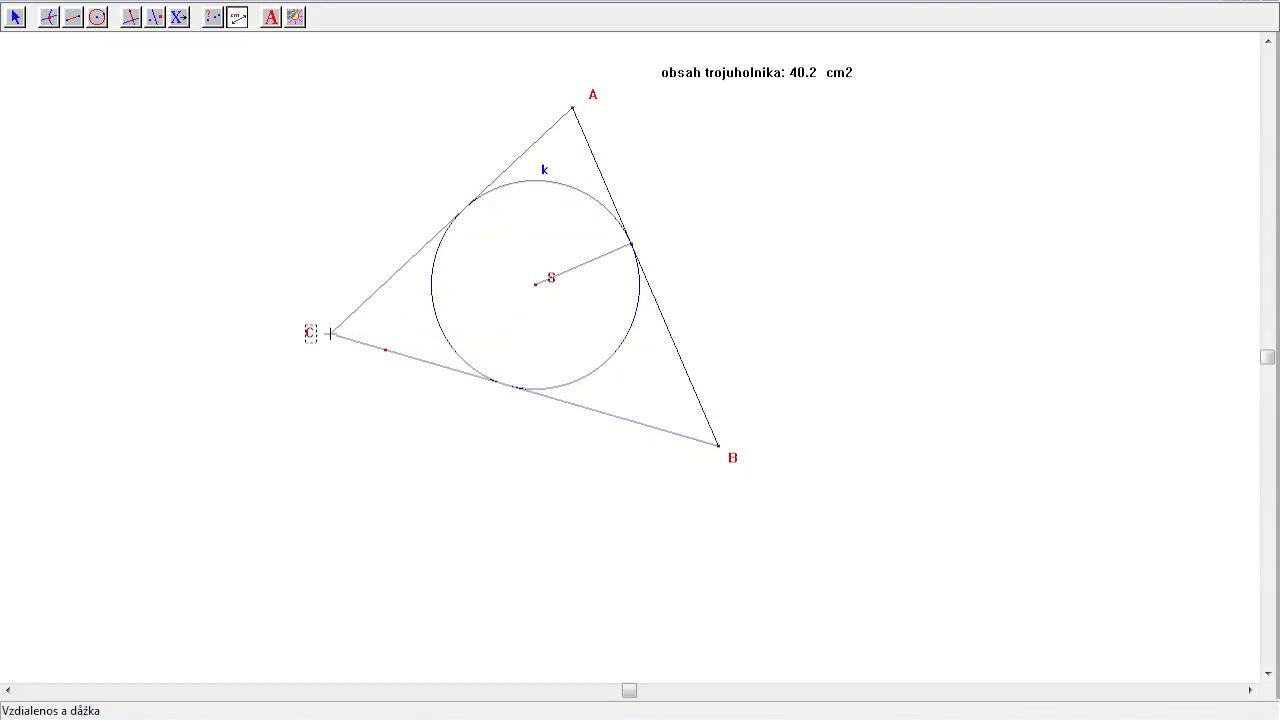
left_click(718, 450)
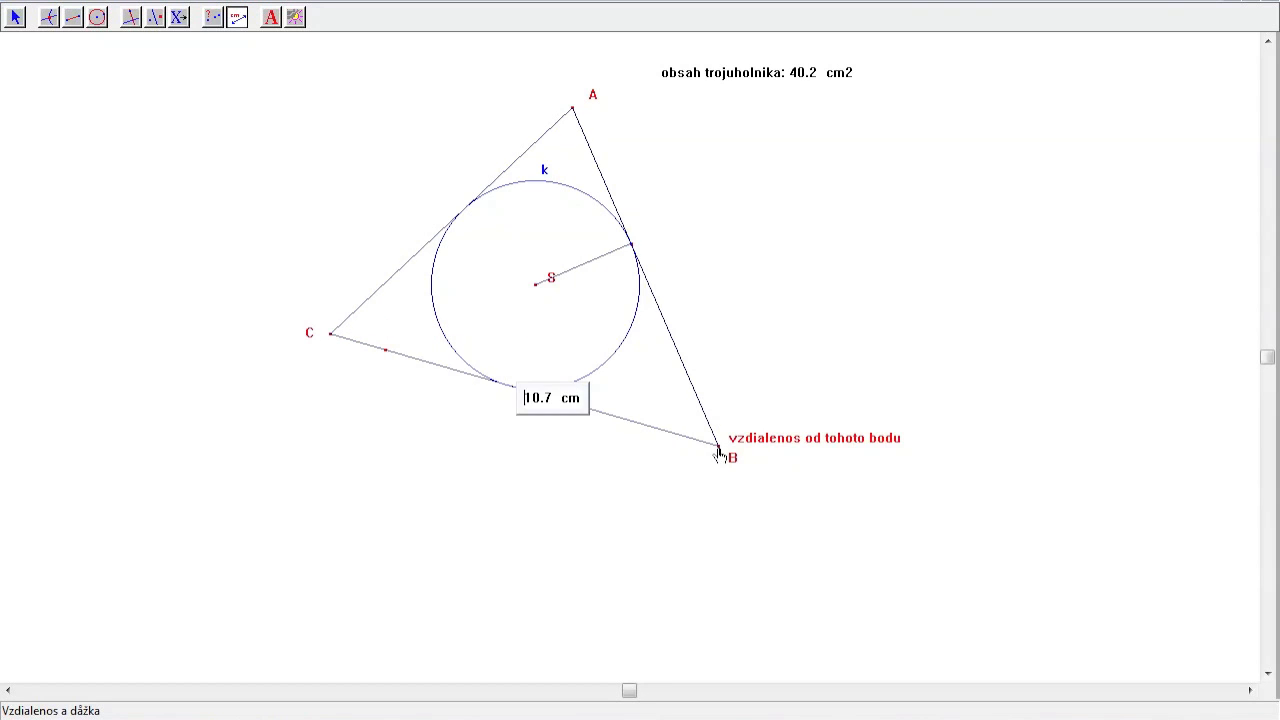
left_click(16, 17)
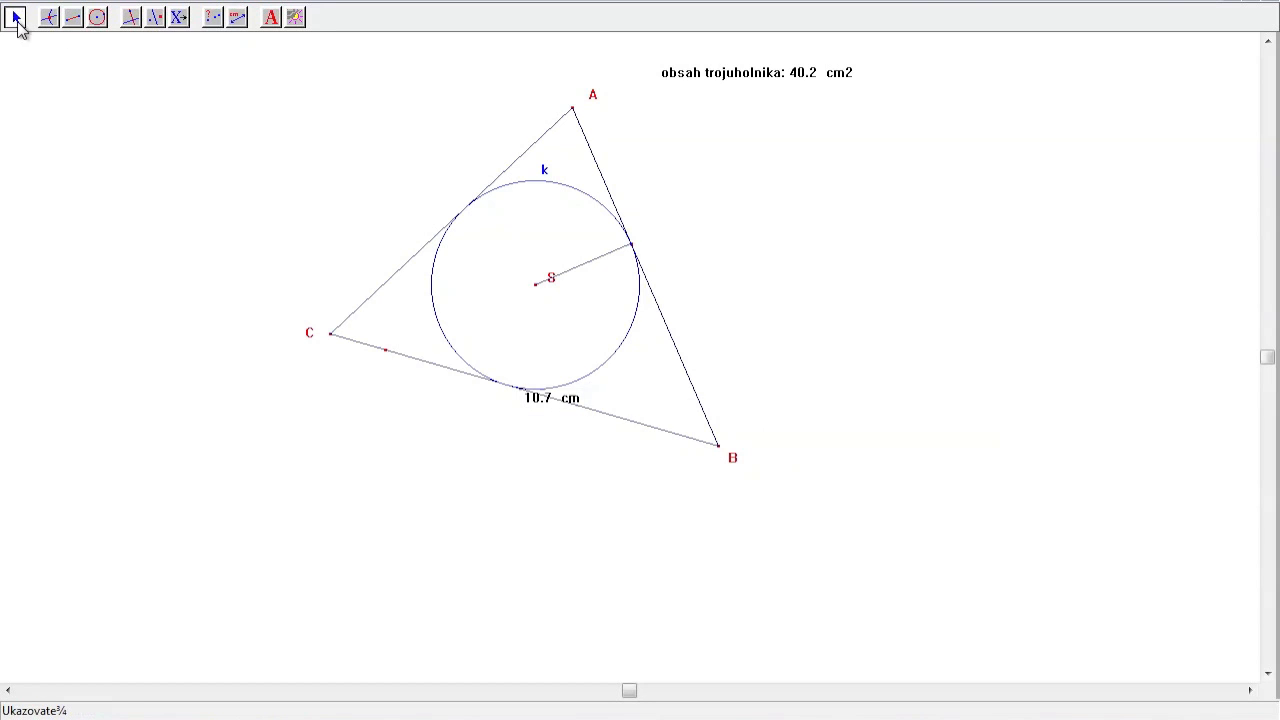
left_click_drag(548, 400, 461, 416)
Construct the perpendicular (Kolmica) from vertex A to side BC and mark its intersection point with that side.
left_click(133, 17)
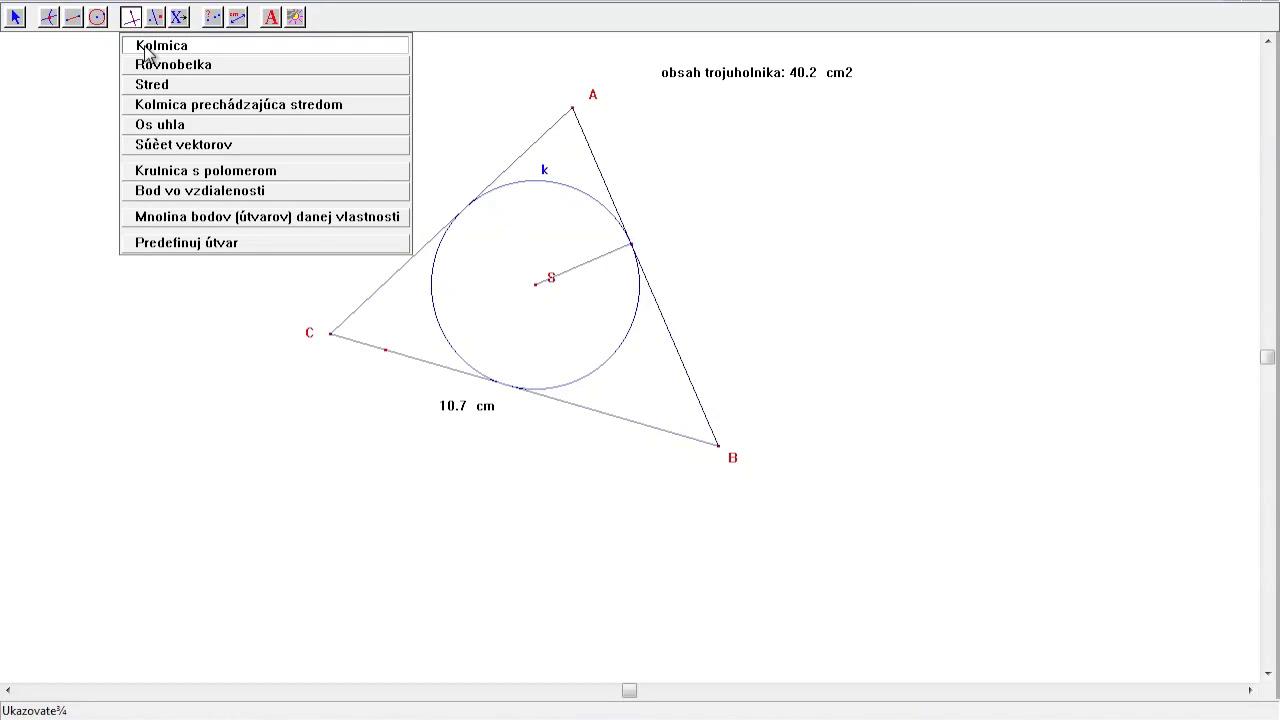
left_click(147, 50)
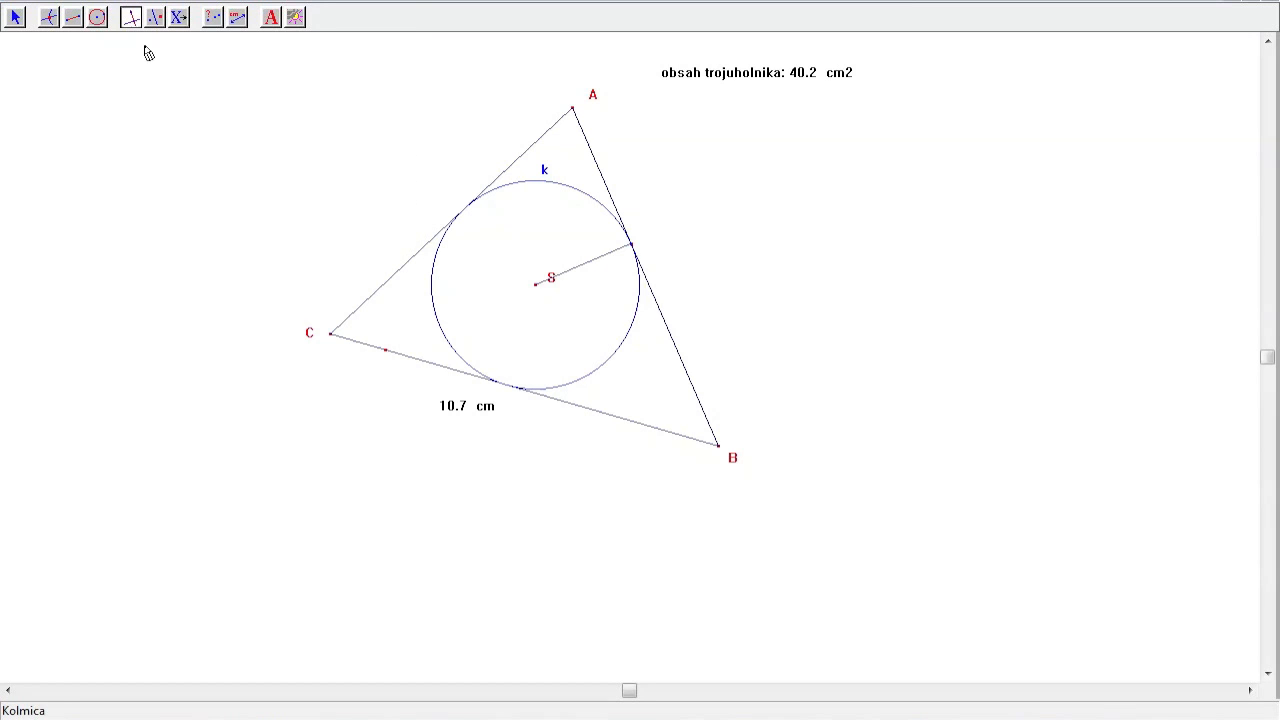
left_click(571, 113)
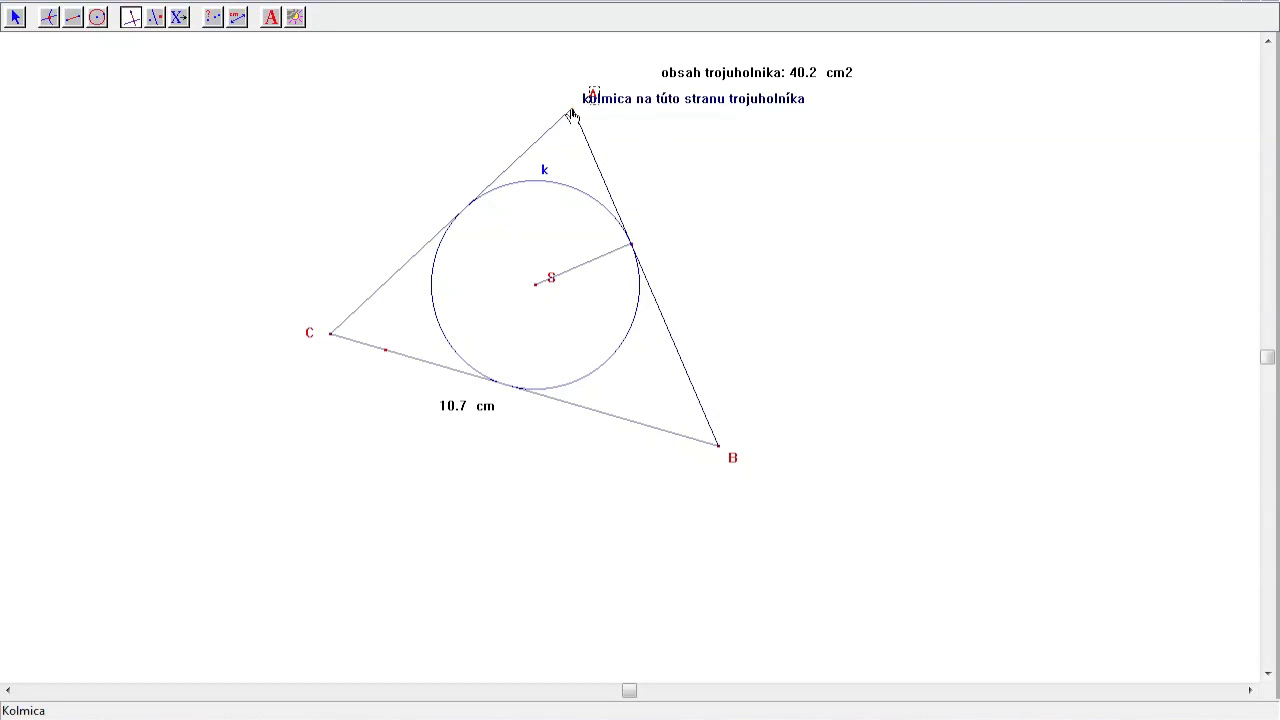
left_click(437, 366)
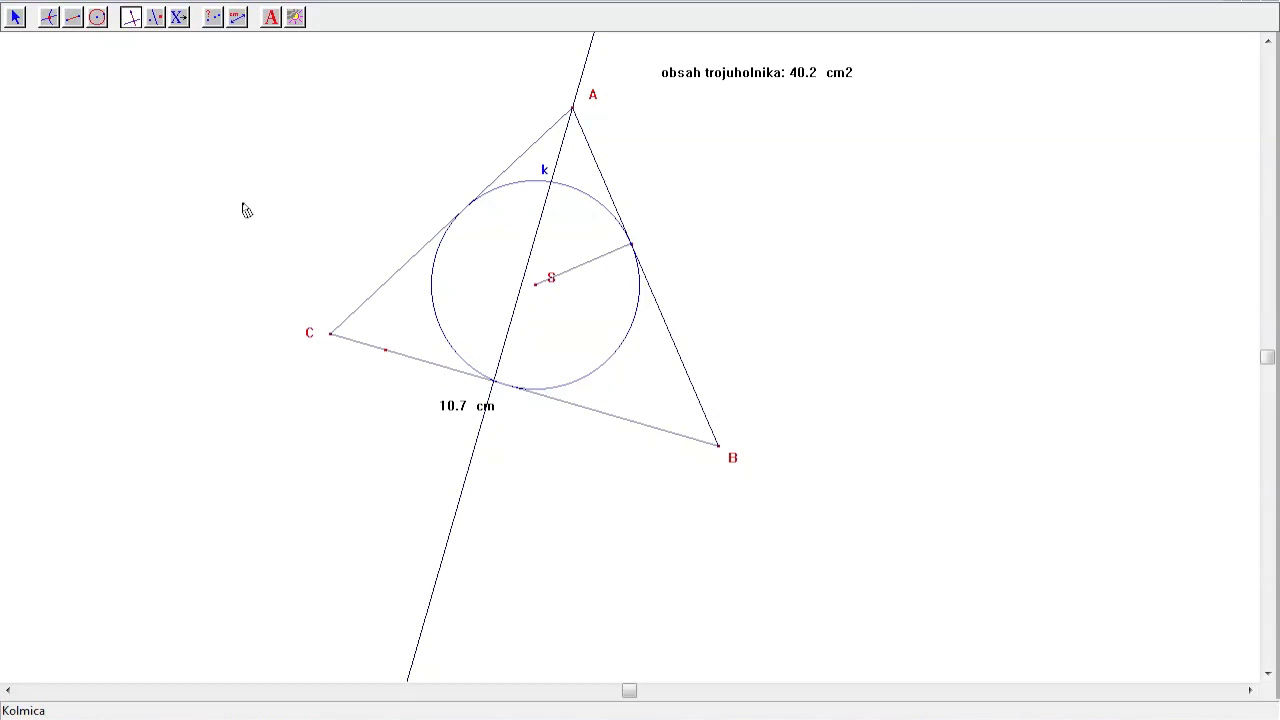
left_click(50, 18)
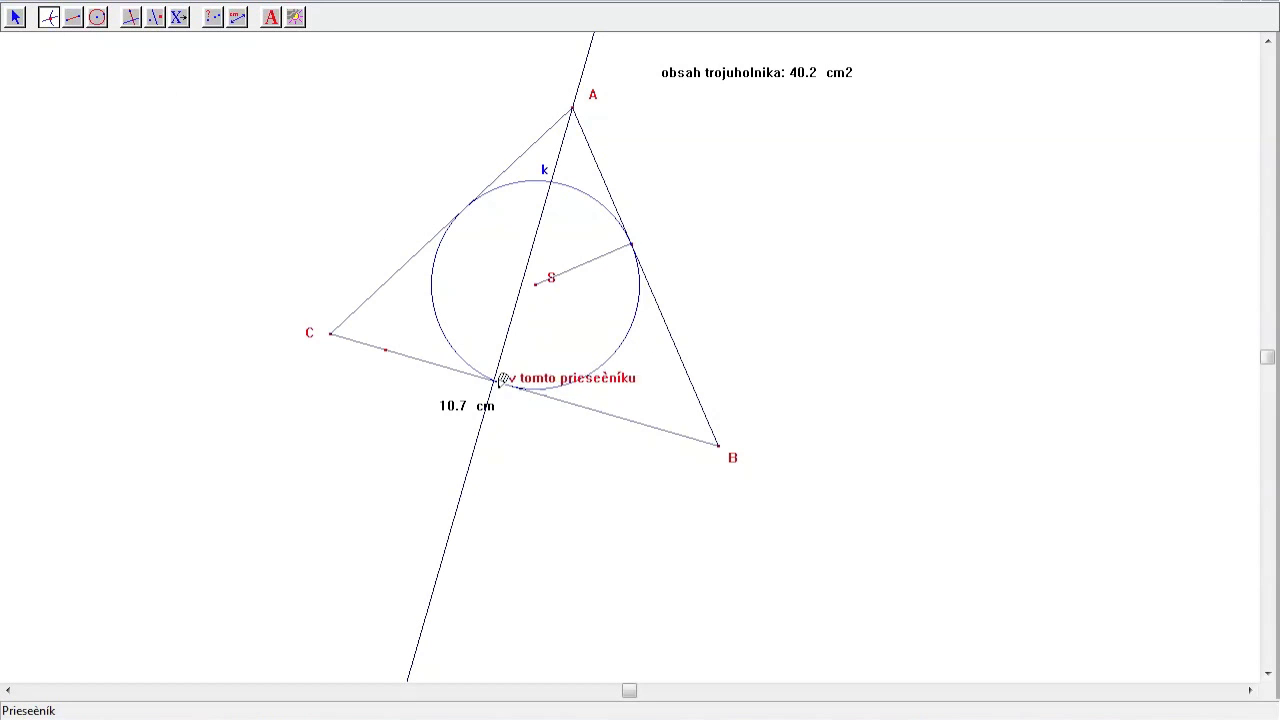
left_click(463, 378)
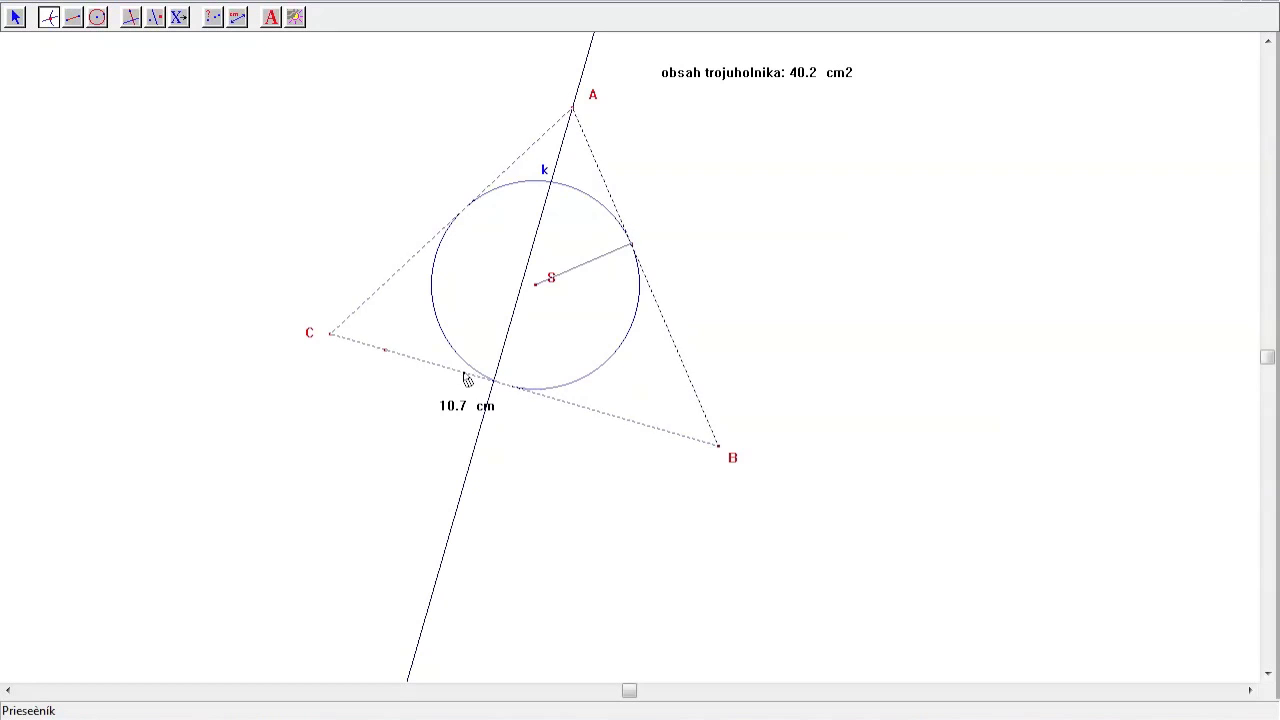
left_click(510, 331)
Measure the distance from vertex A to the foot of the perpendicular and move the value up, clear of label S.
left_click(238, 19)
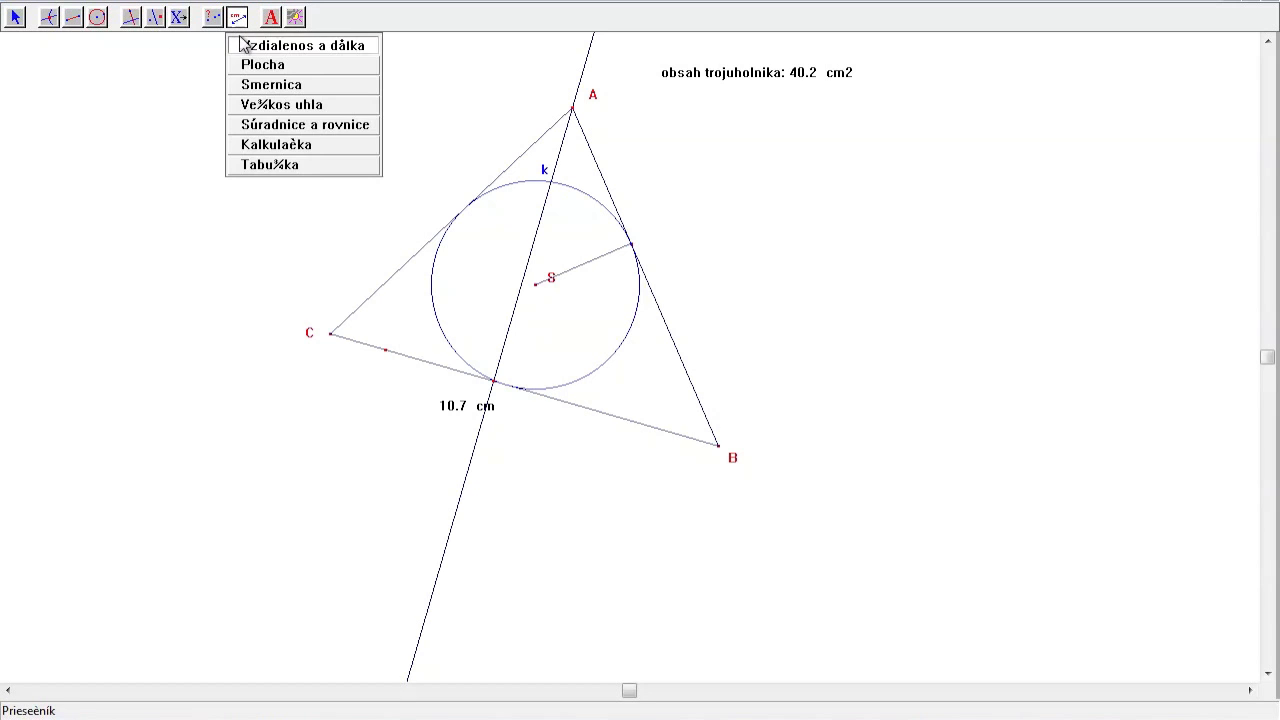
left_click(242, 47)
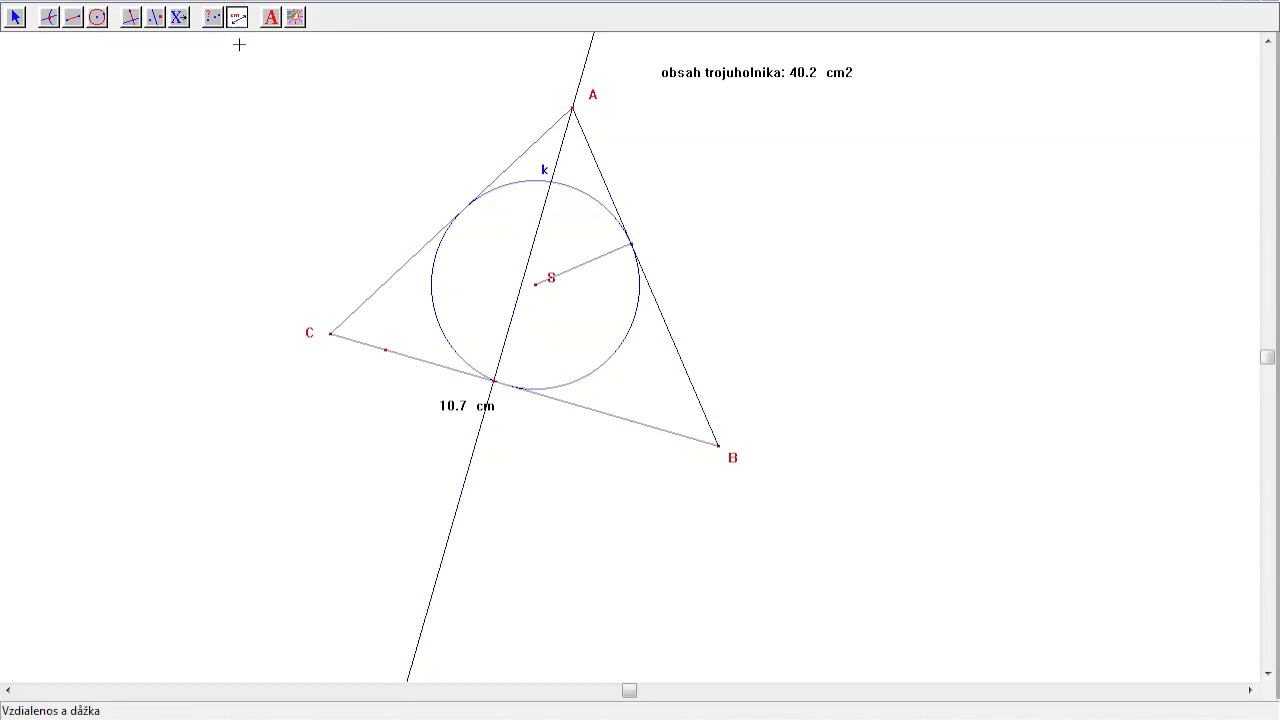
left_click(575, 111)
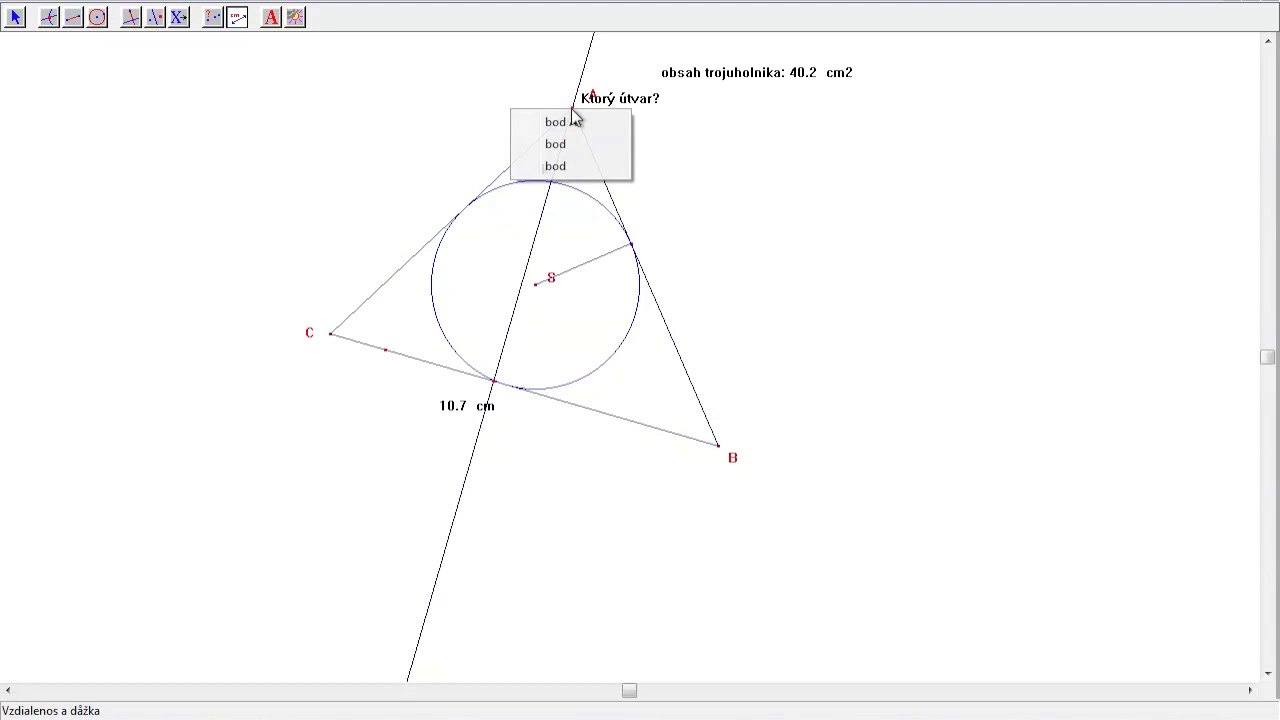
left_click(594, 125)
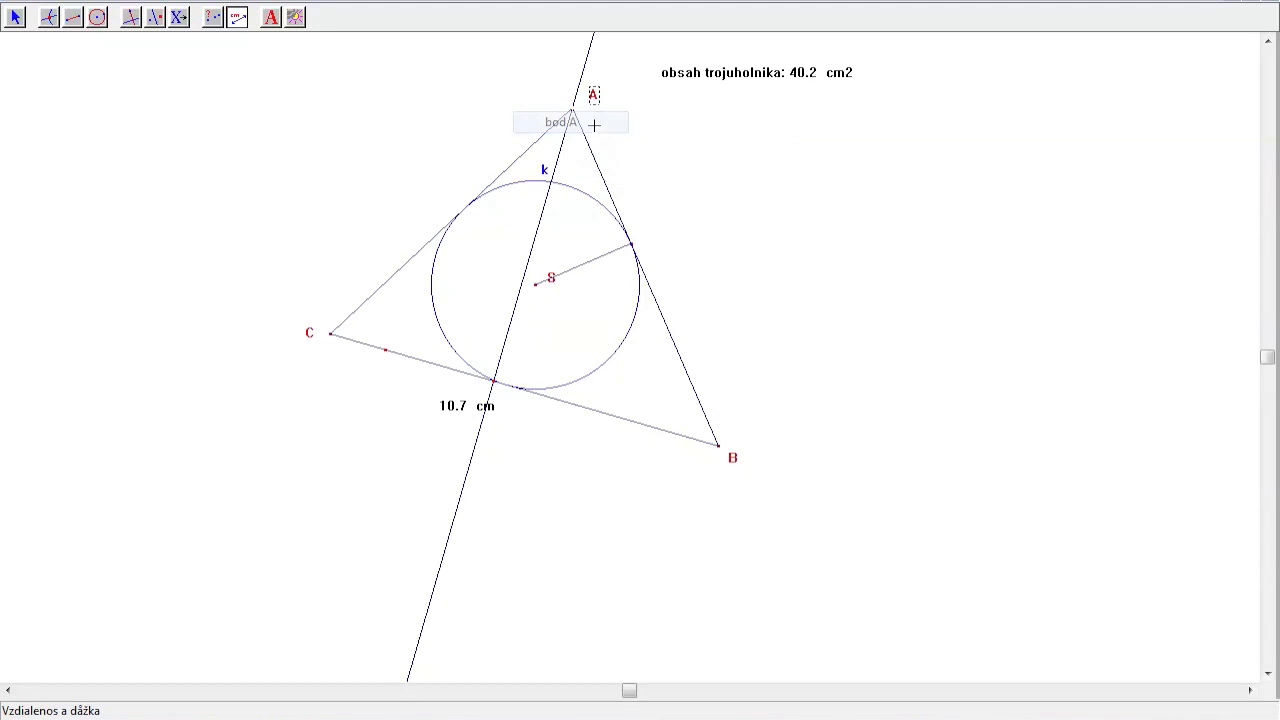
left_click(494, 384)
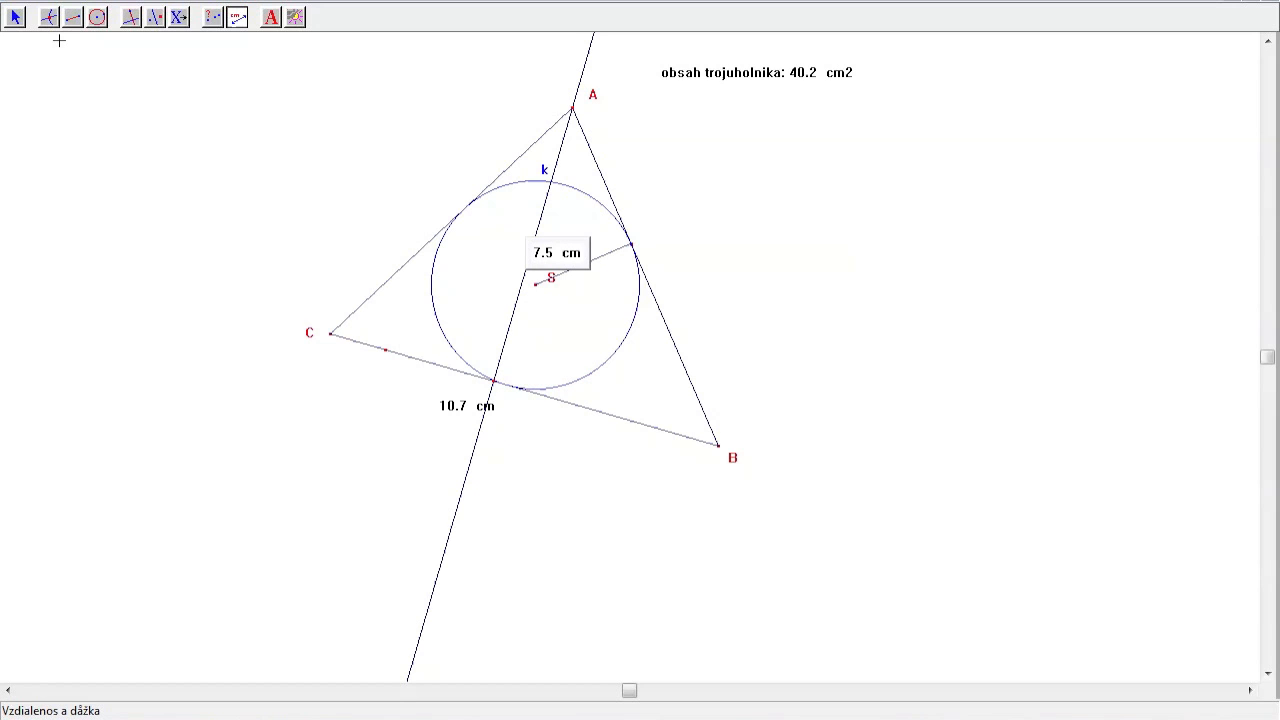
left_click(14, 20)
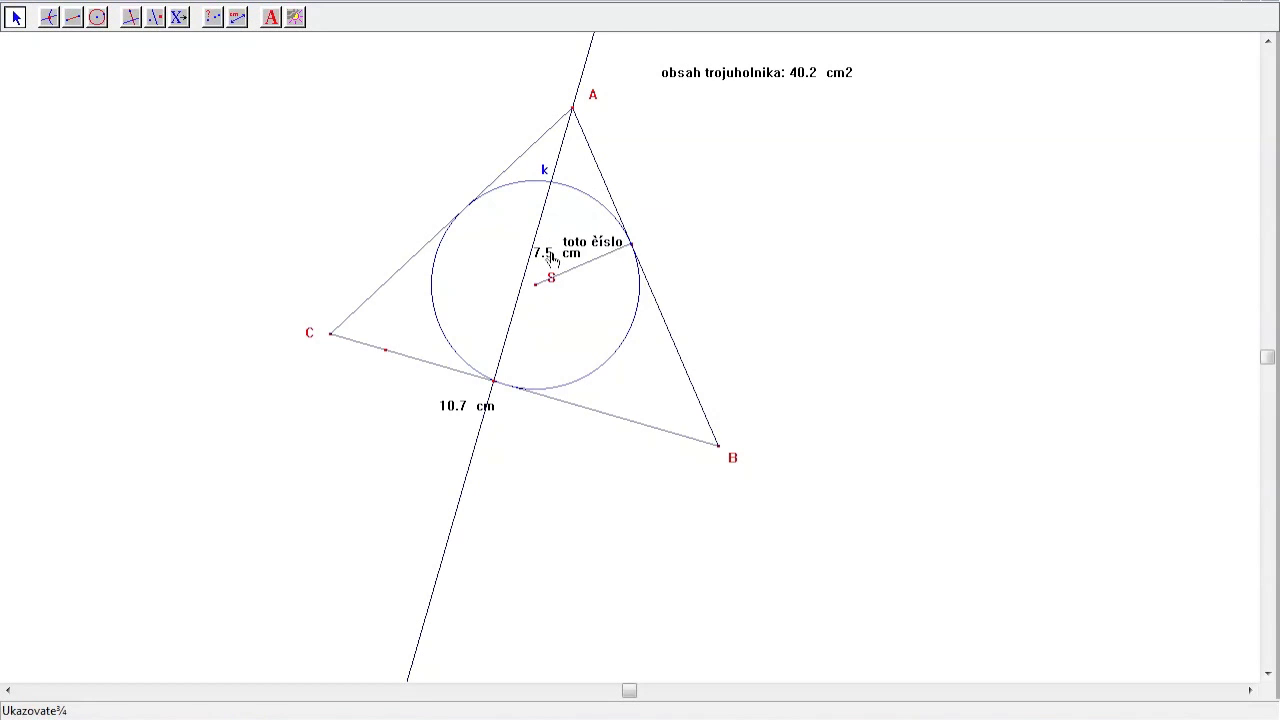
left_click_drag(563, 254, 597, 230)
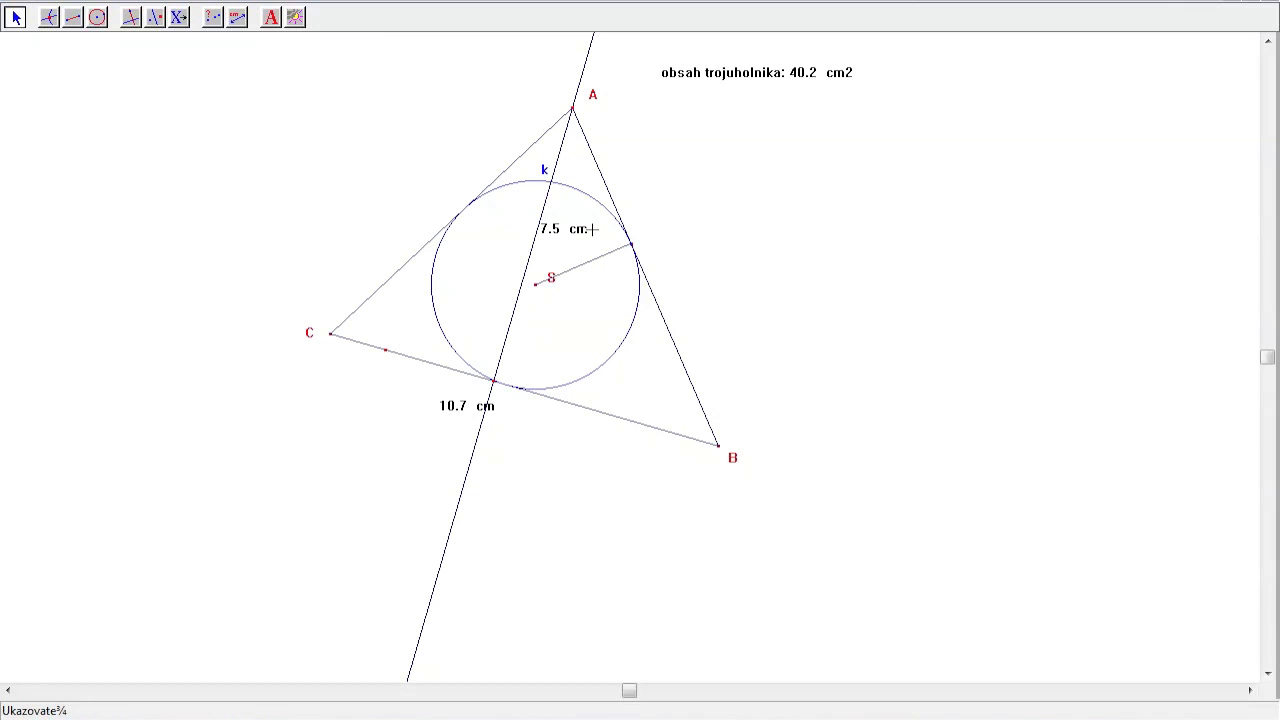
Calculate the triangle's area with the calculator (Kalkulačka) as a * b / 2, using the measured side CB and height.
left_click(238, 20)
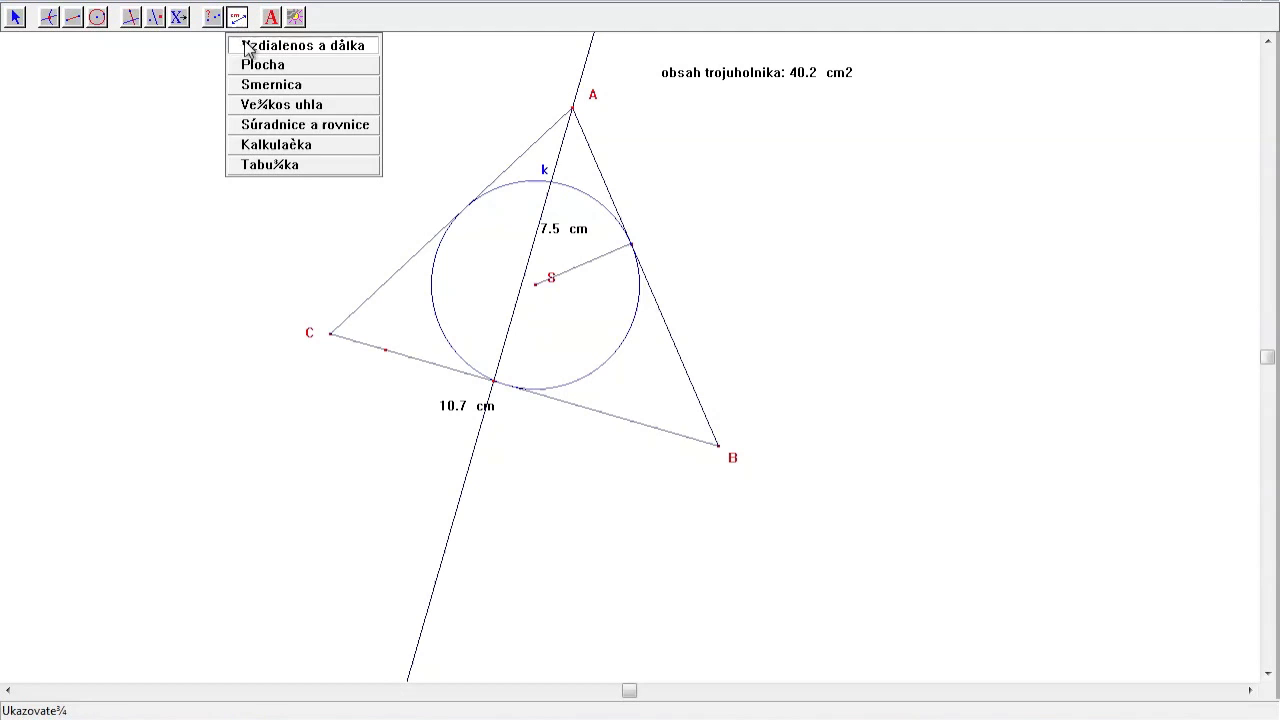
left_click(262, 148)
left_click(262, 148)
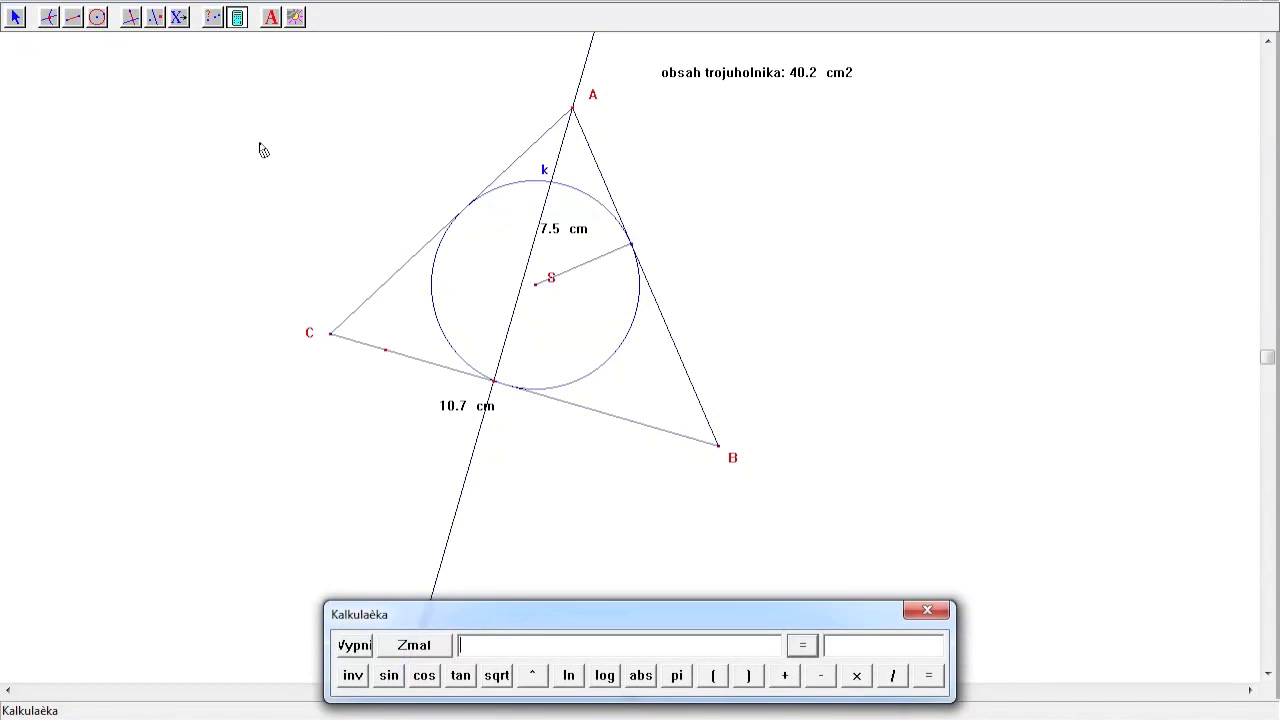
left_click_drag(531, 614, 462, 502)
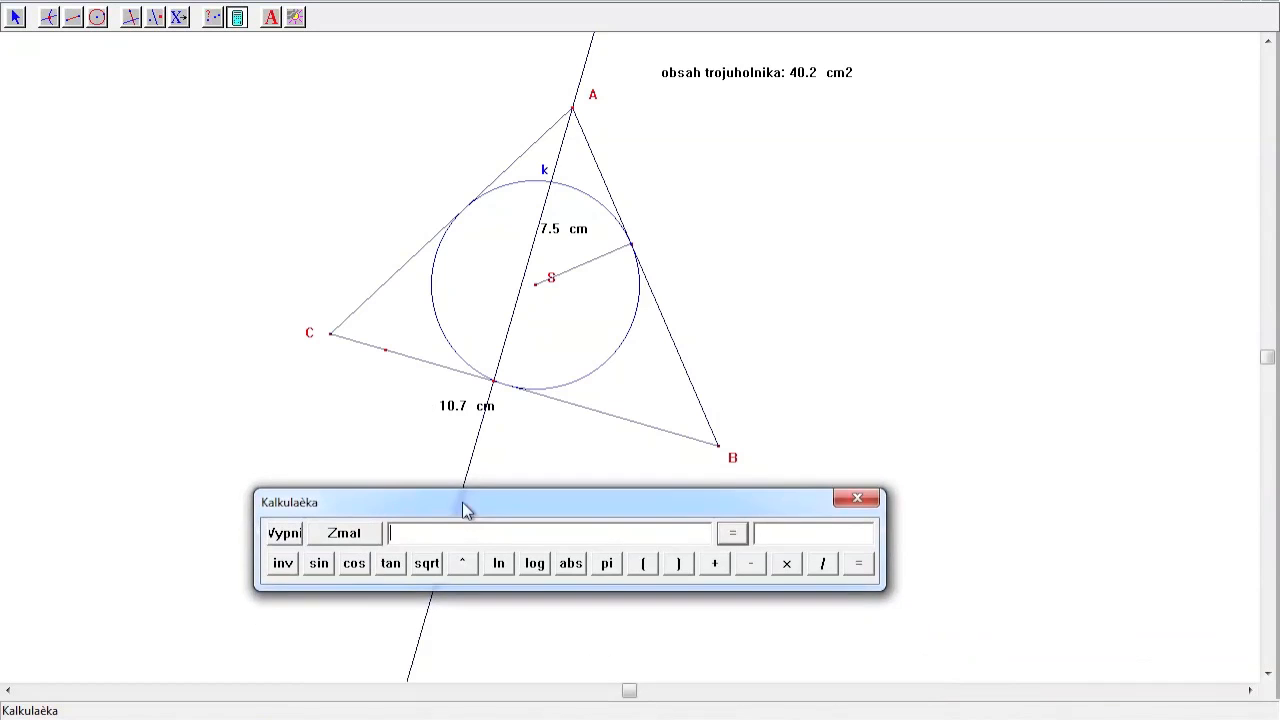
left_click(463, 411)
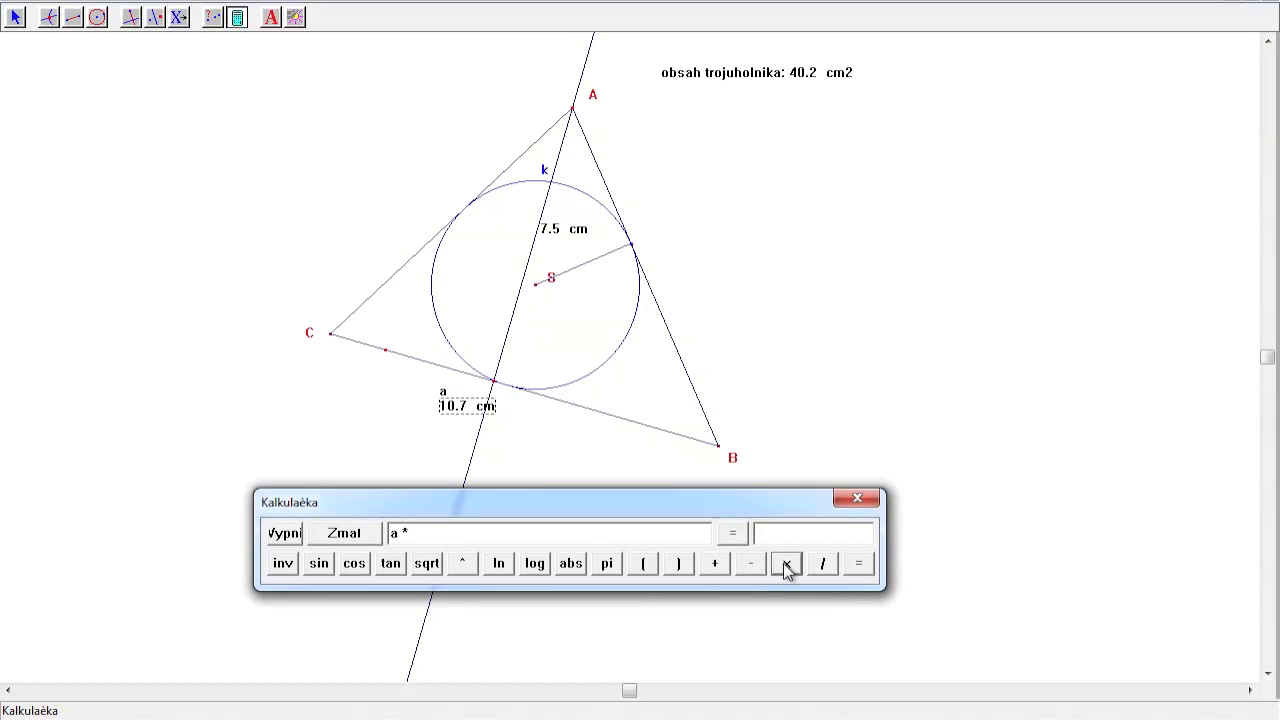
left_click(562, 232)
left_click(562, 232)
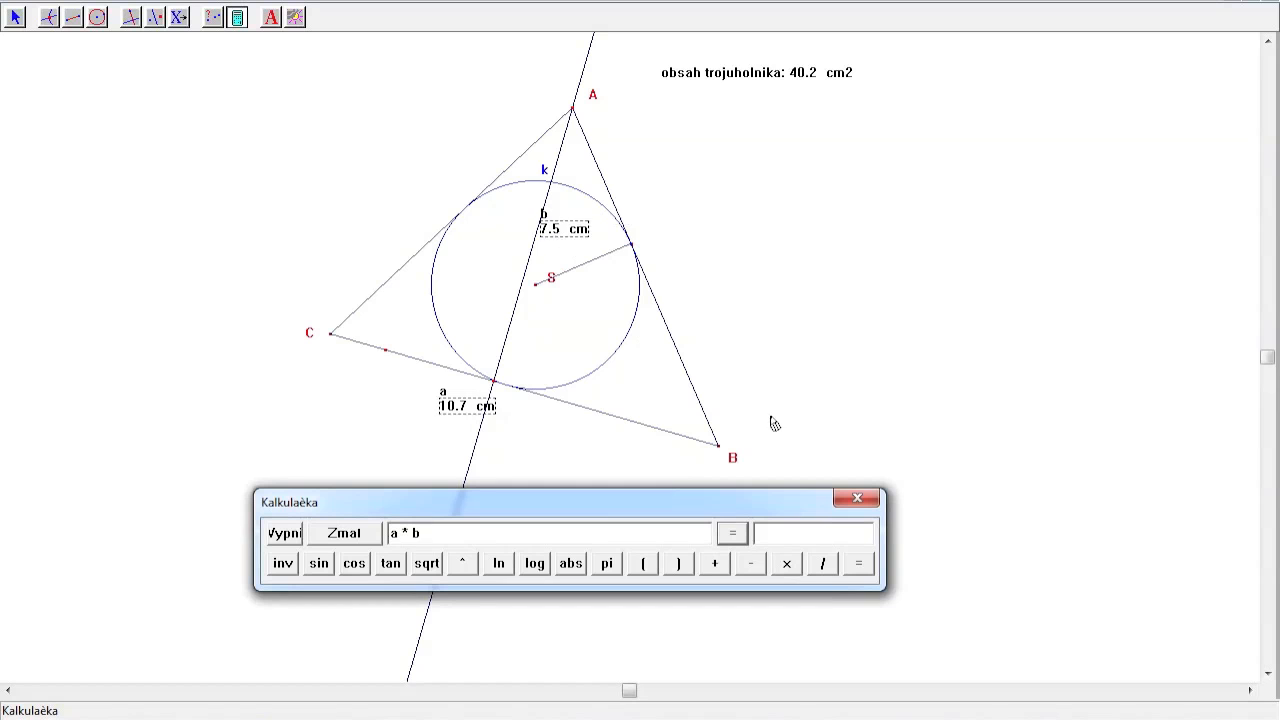
left_click(823, 565)
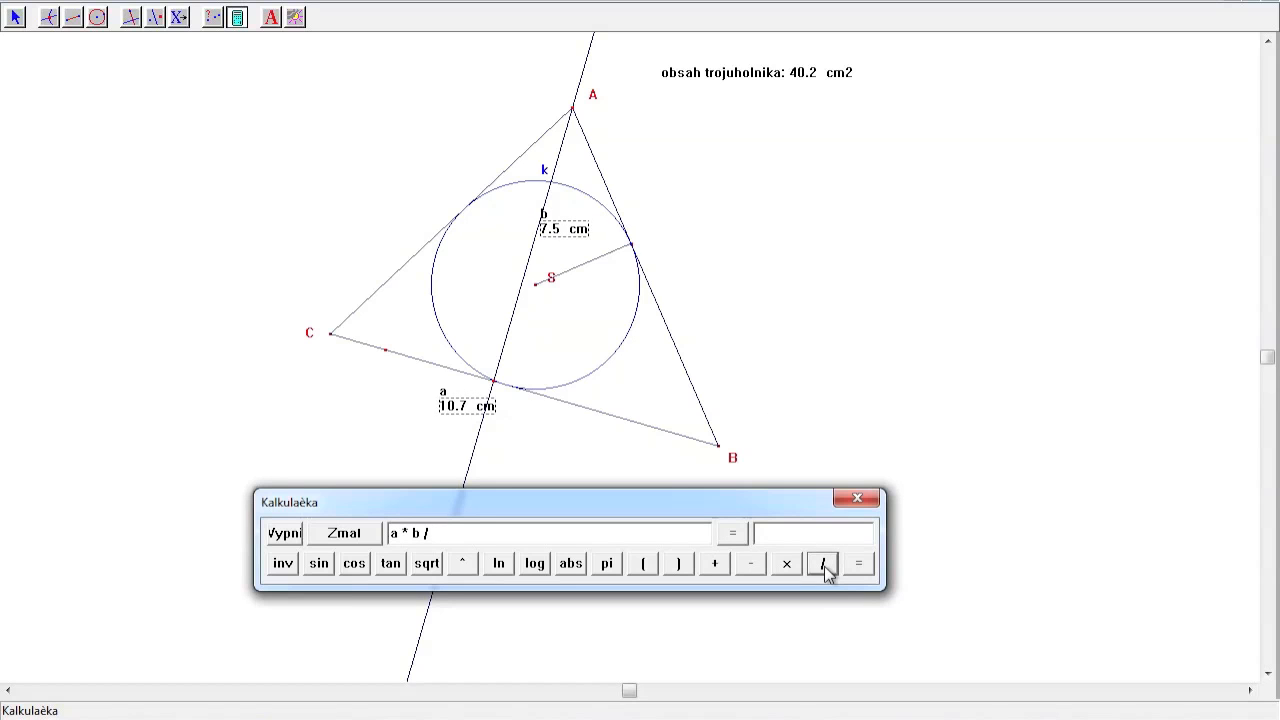
type("2")
left_click(736, 536)
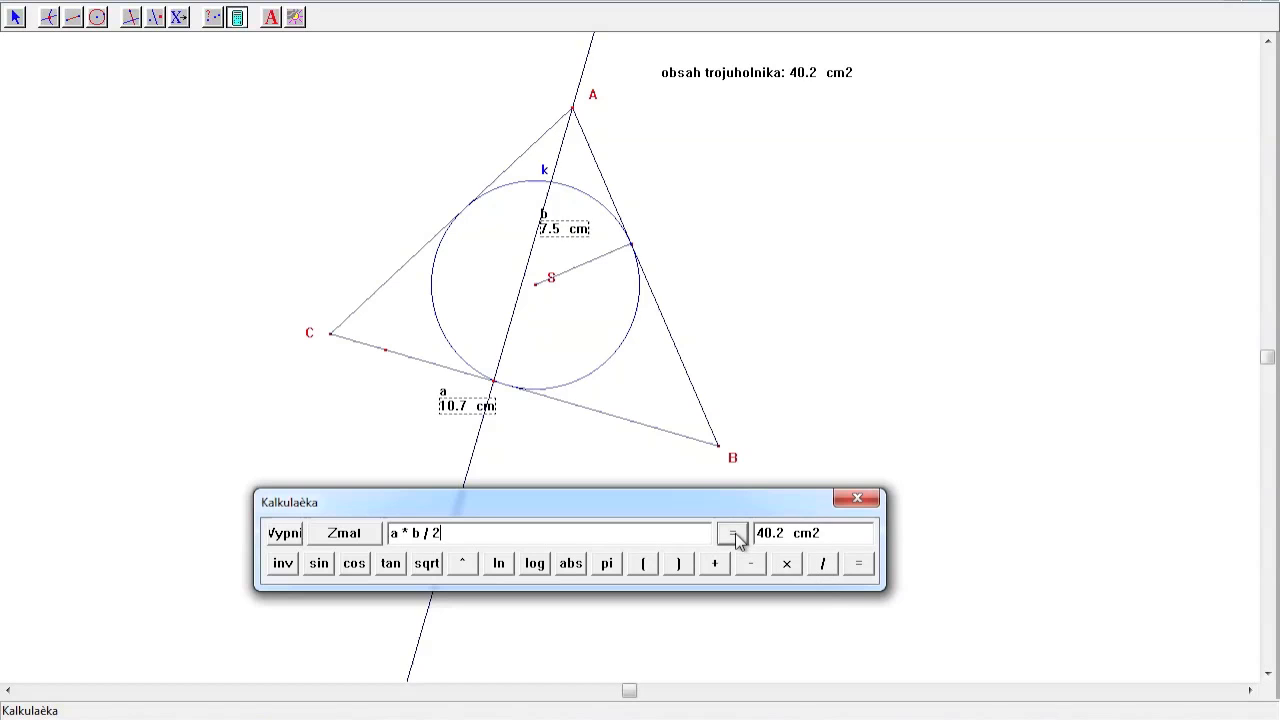
Place the calculated result on the drawing below the "obsah trojuholnika" label and close the calculator.
left_click_drag(785, 533, 810, 158)
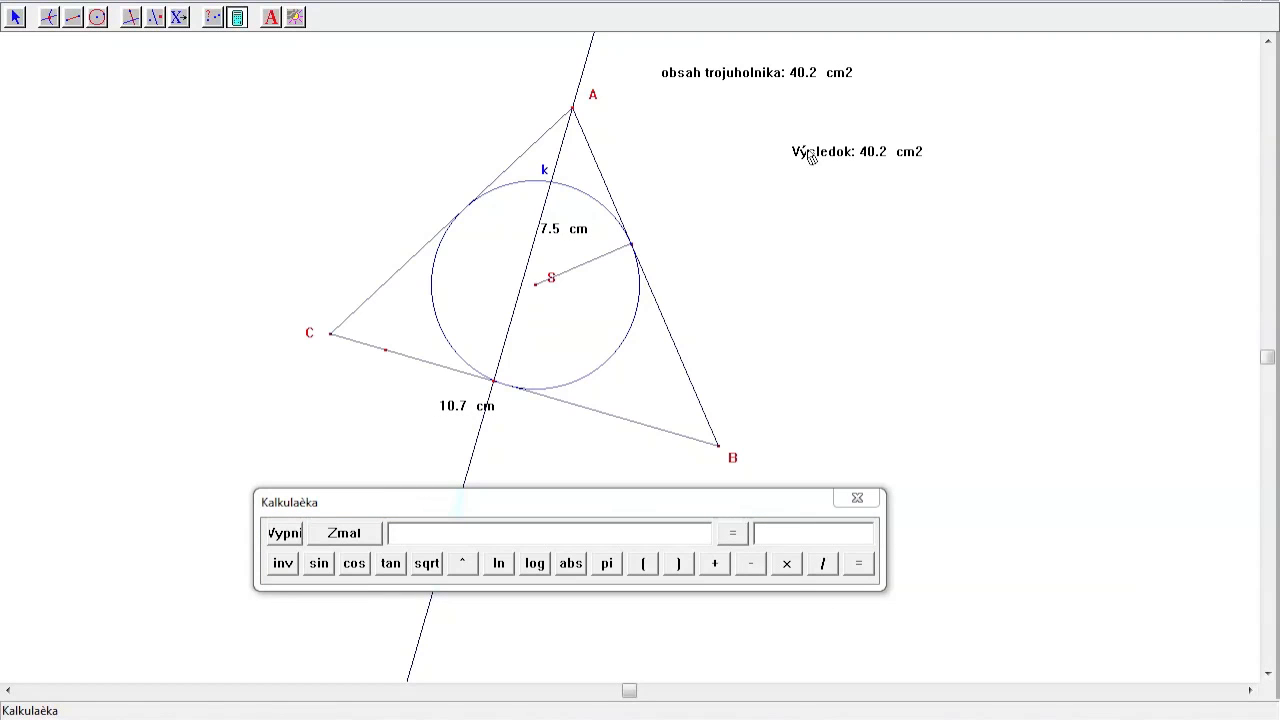
left_click_drag(810, 158, 734, 150)
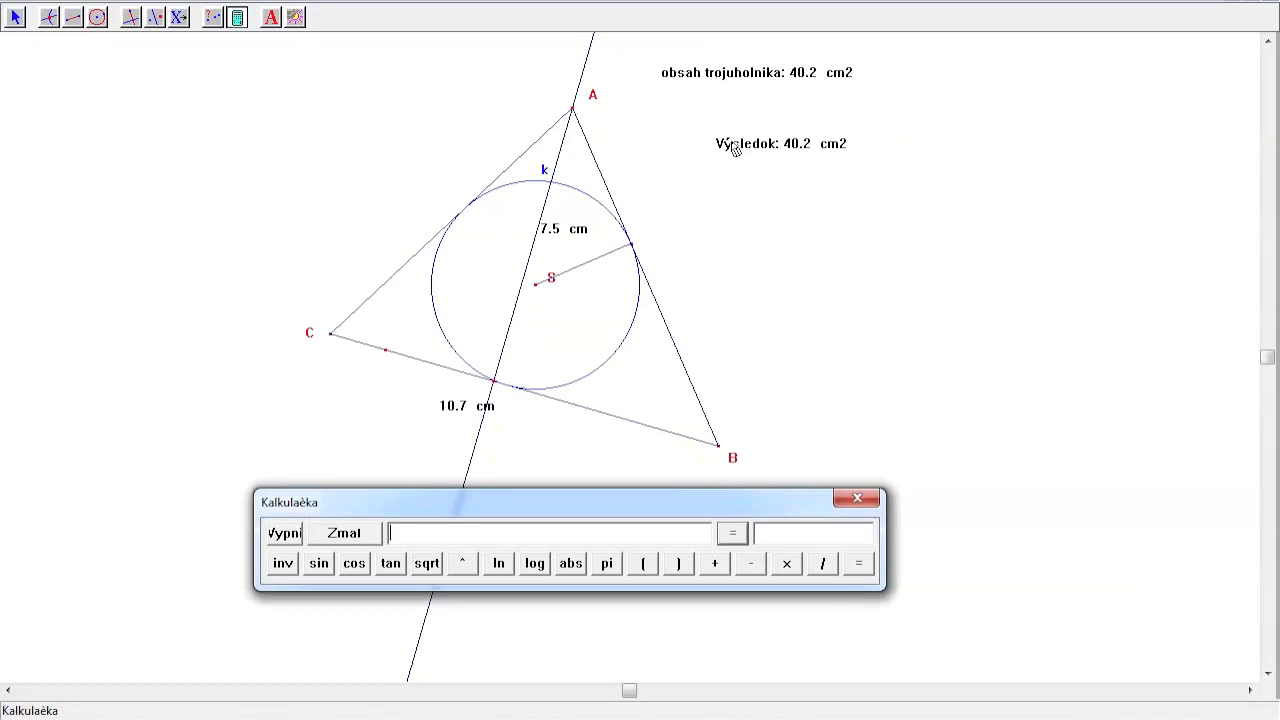
left_click(857, 498)
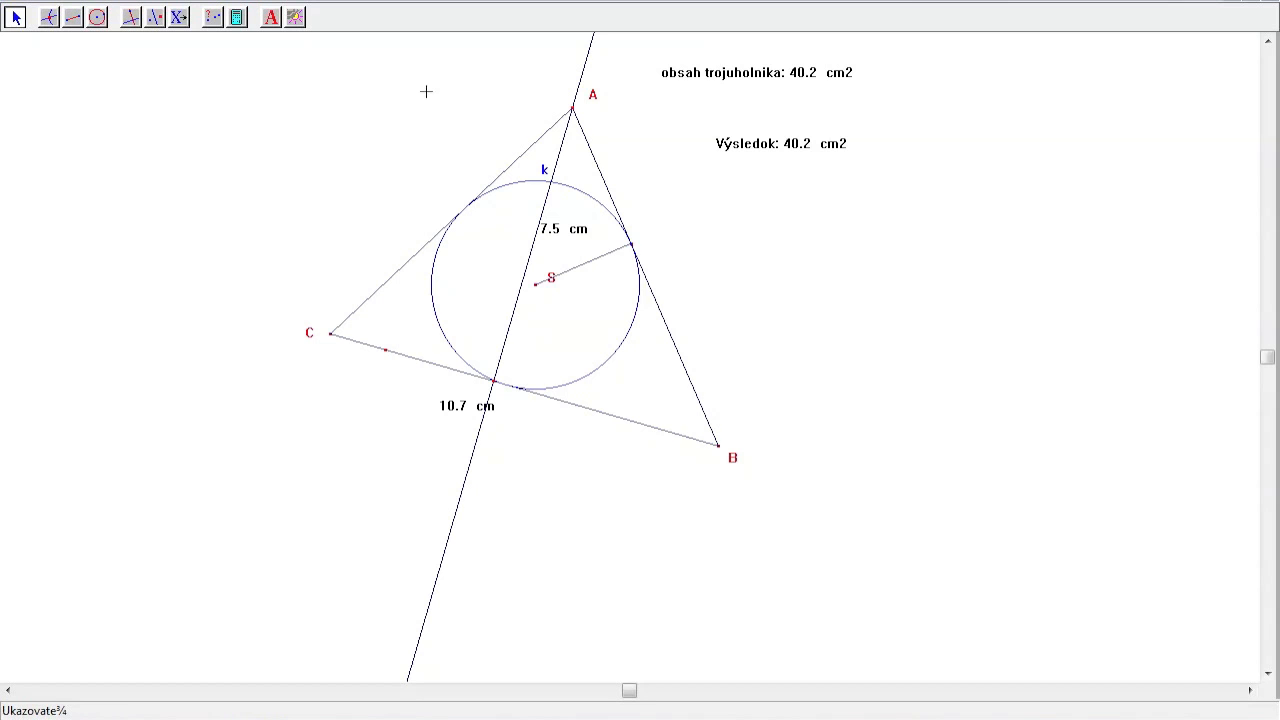
Fill triangle ABC with yellow.
left_click(296, 18)
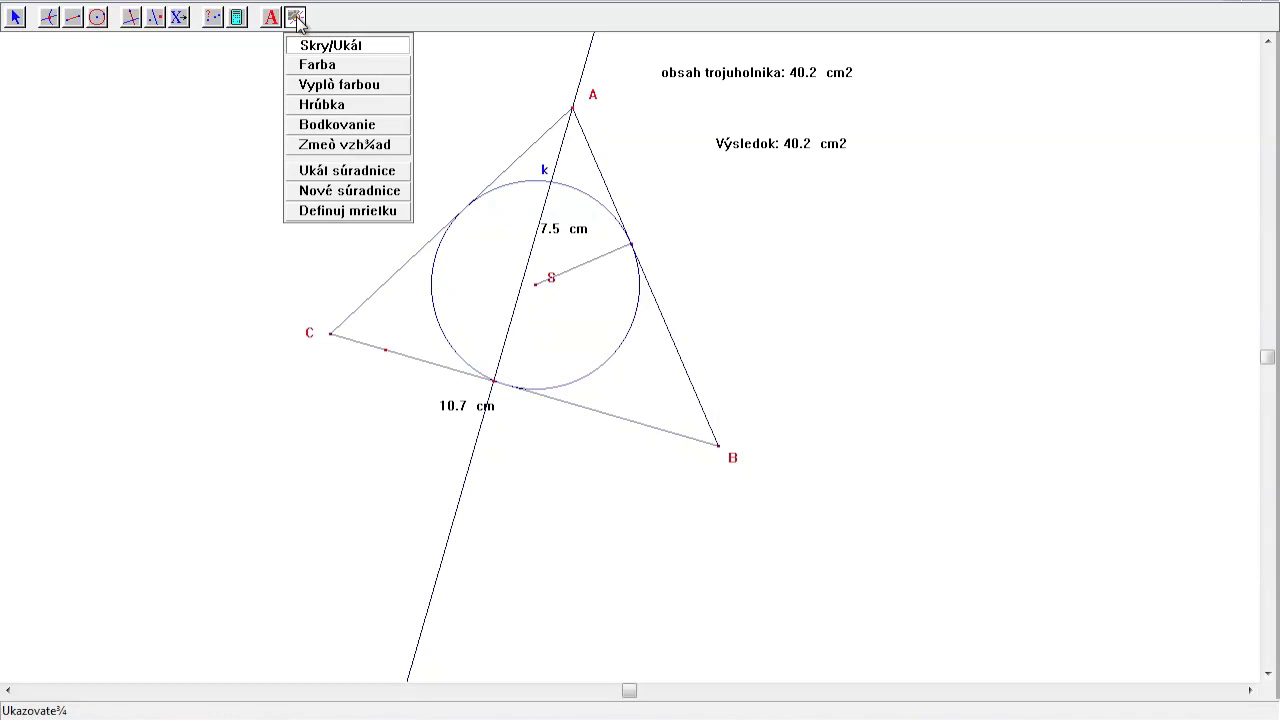
left_click(310, 84)
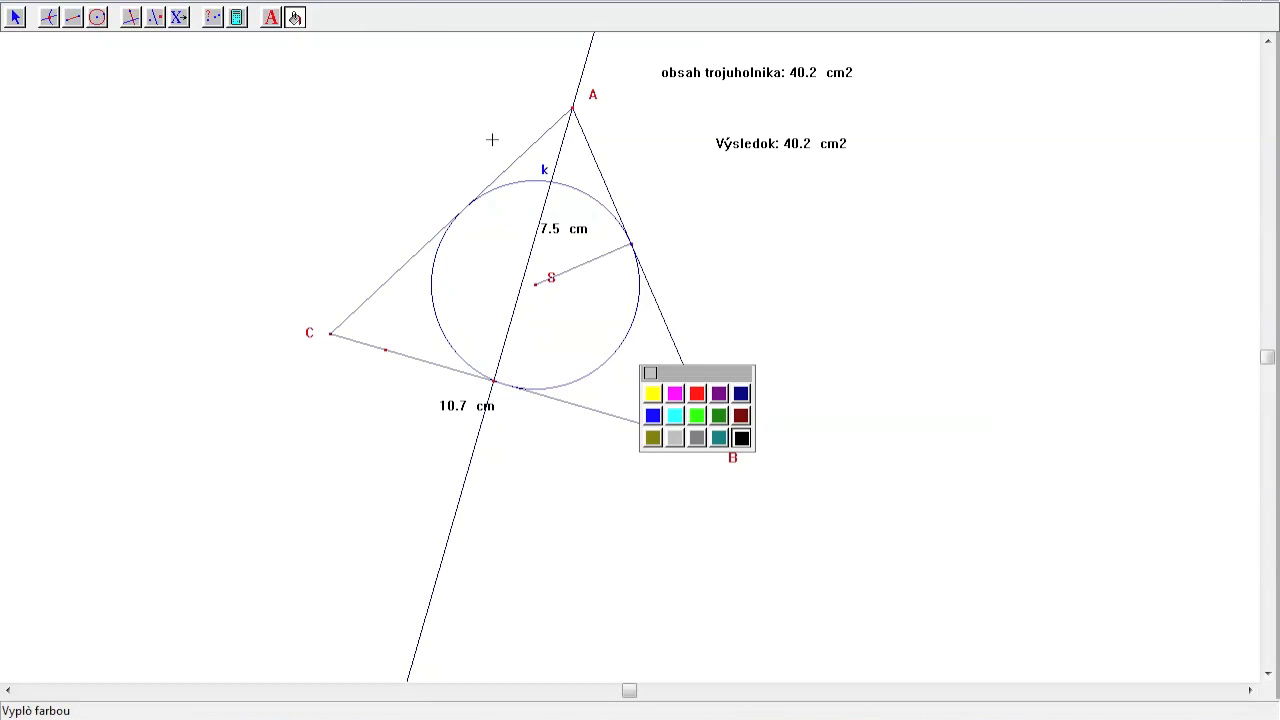
left_click(653, 396)
left_click(528, 135)
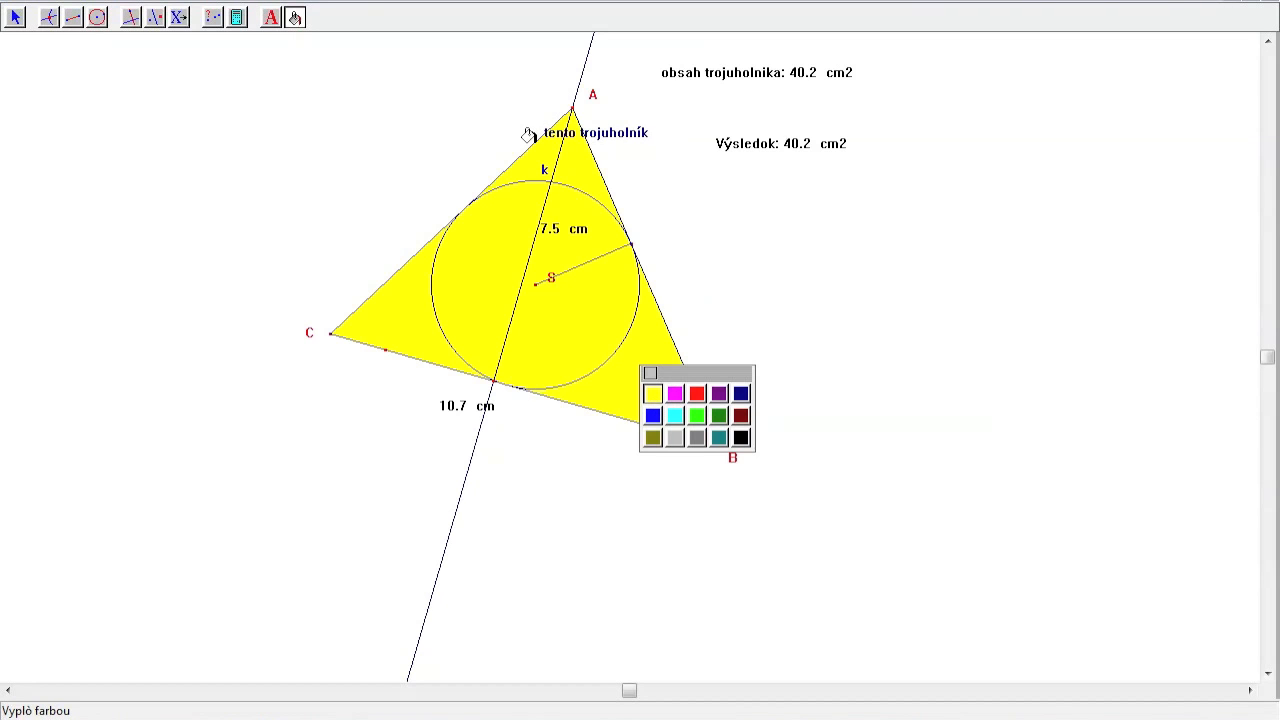